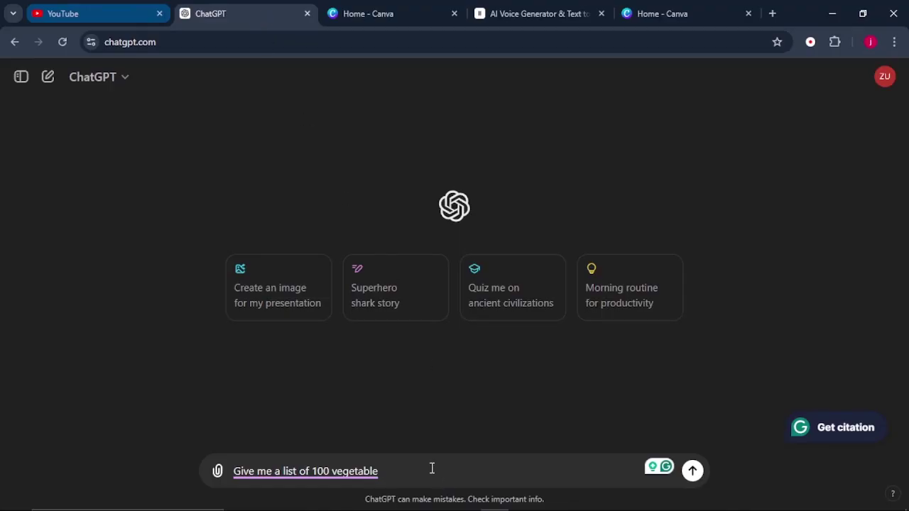
- Ask ChatGPT for a list of 100 vegetables, then switch to the Canva home tab
{"action": "left_click", "coordinate": [691, 471]}
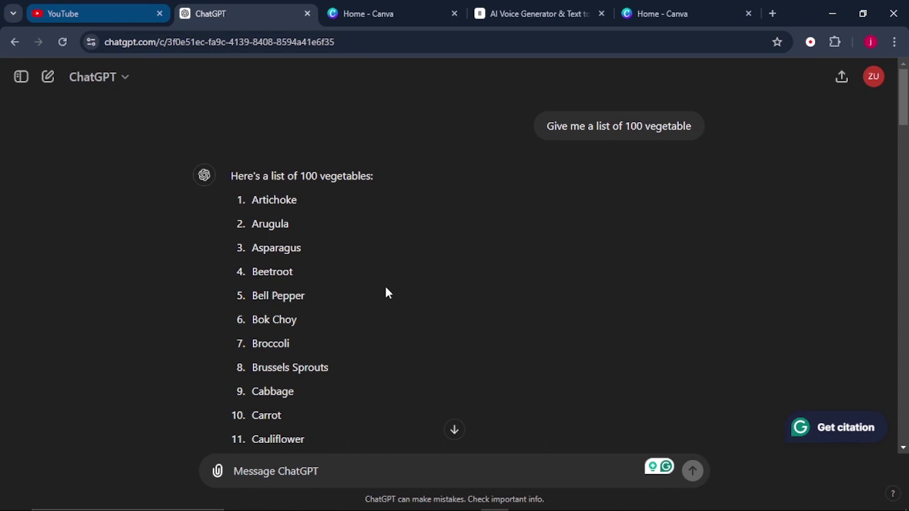
{"action": "left_click", "coordinate": [367, 12]}
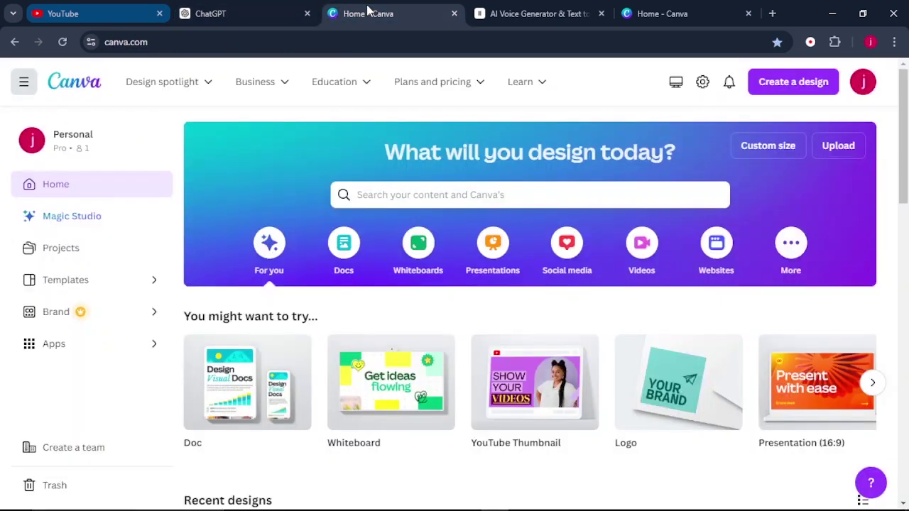
- Create a blank 1280 × 720 YouTube Thumbnail design and show the Elements panel
{"action": "left_click", "coordinate": [790, 84]}
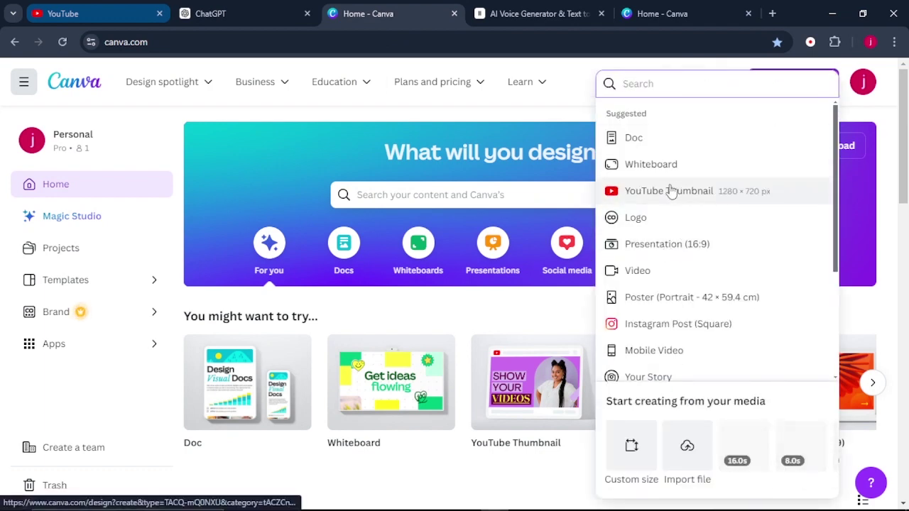
{"action": "left_click", "coordinate": [649, 193]}
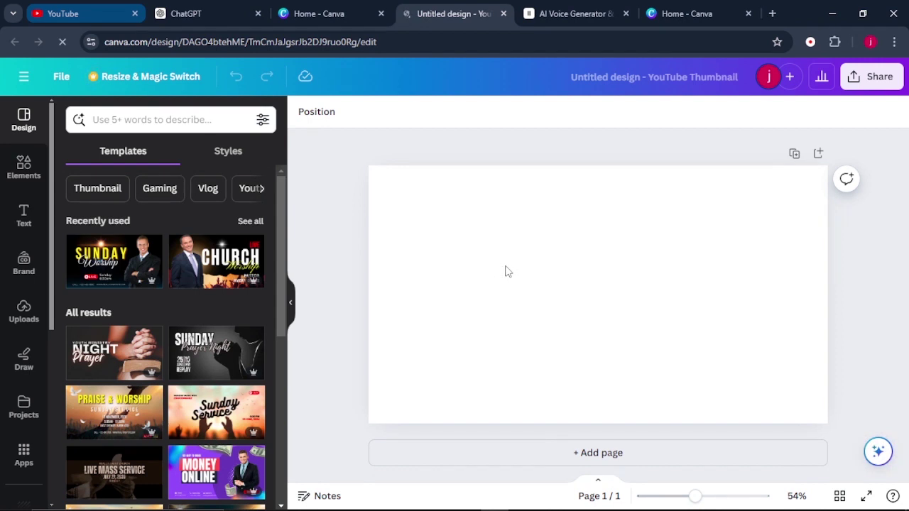
{"action": "left_click", "coordinate": [21, 171]}
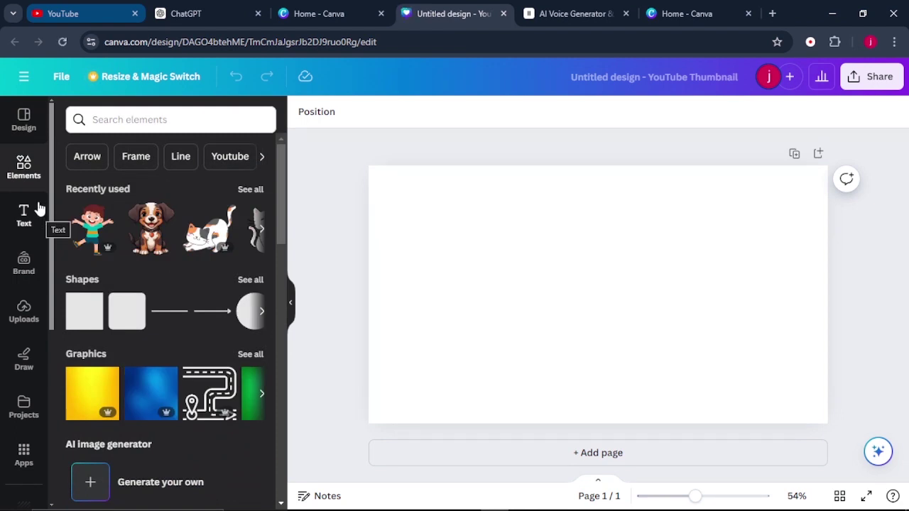
- Copy 'Artichoke' from the ChatGPT list and search Canva's Elements graphics for it
{"action": "left_click", "coordinate": [186, 13]}
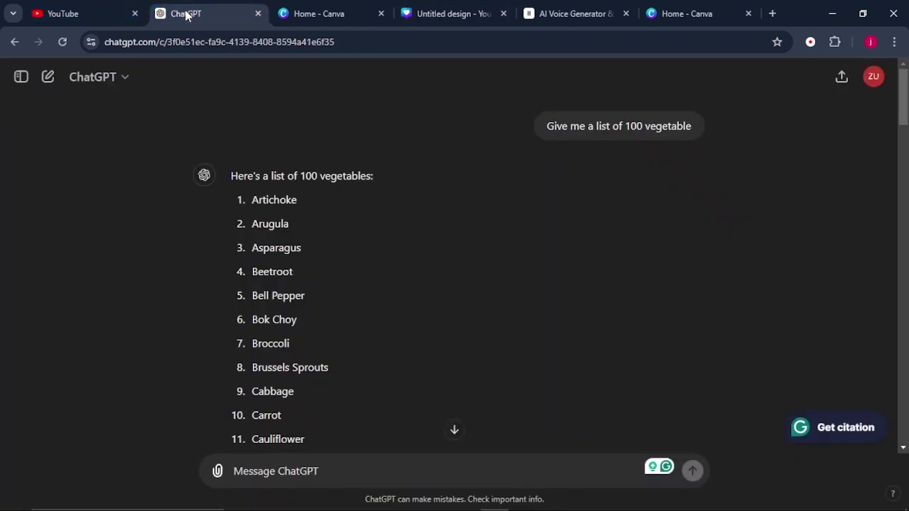
{"action": "left_click_drag", "start_coordinate": [239, 198], "coordinate": [299, 200]}
{"action": "right_click", "coordinate": [304, 200]}
{"action": "left_click", "coordinate": [312, 215]}
{"action": "left_click", "coordinate": [453, 18]}
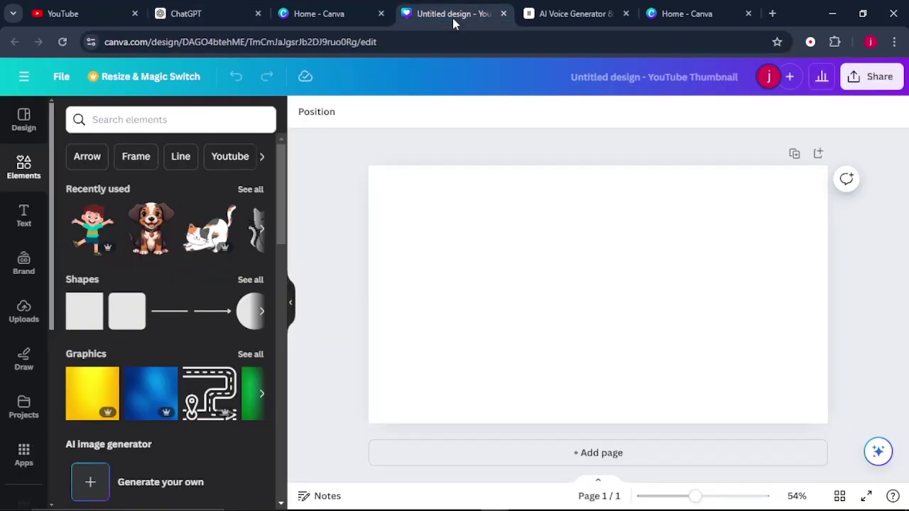
{"action": "left_click", "coordinate": [177, 119]}
{"action": "key", "text": "ctrl+v"}
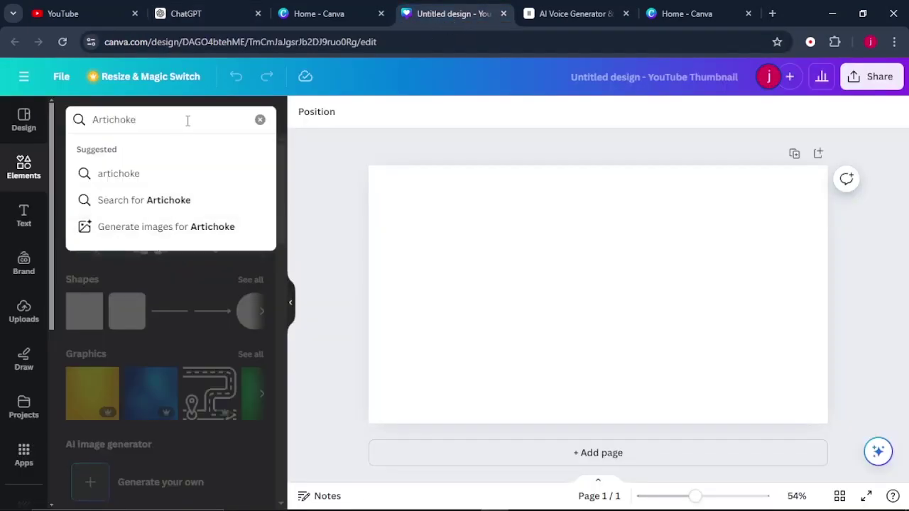
{"action": "key", "text": "Return"}
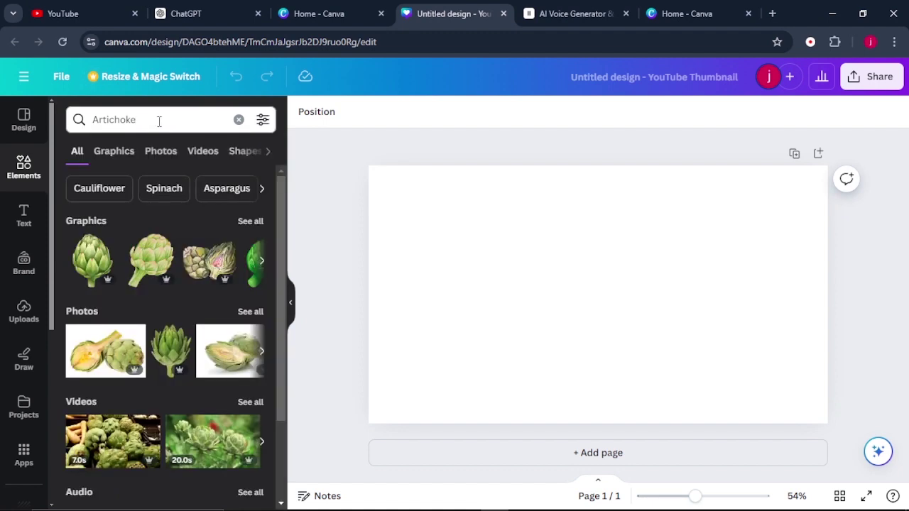
{"action": "left_click", "coordinate": [107, 155]}
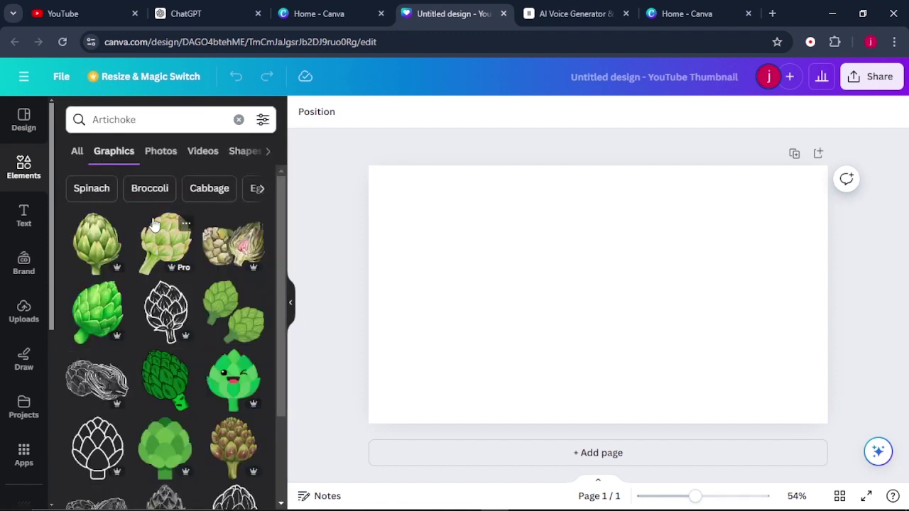
- Add the green artichoke graphic, enlarge it and place it on the page's left side
{"action": "left_click", "coordinate": [104, 313]}
{"action": "left_click_drag", "start_coordinate": [631, 292], "coordinate": [488, 277]}
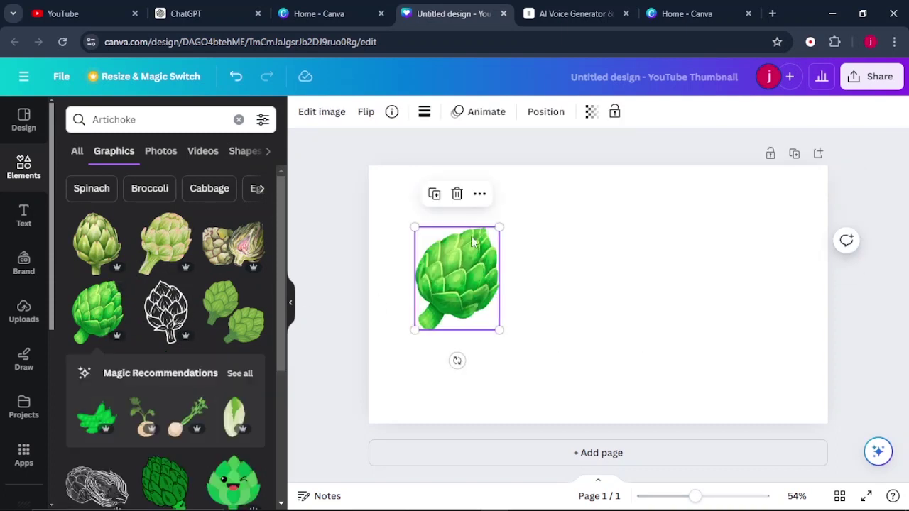
{"action": "left_click_drag", "start_coordinate": [499, 227], "coordinate": [557, 206]}
{"action": "left_click_drag", "start_coordinate": [539, 332], "coordinate": [596, 396]}
{"action": "left_click_drag", "start_coordinate": [523, 280], "coordinate": [526, 298]}
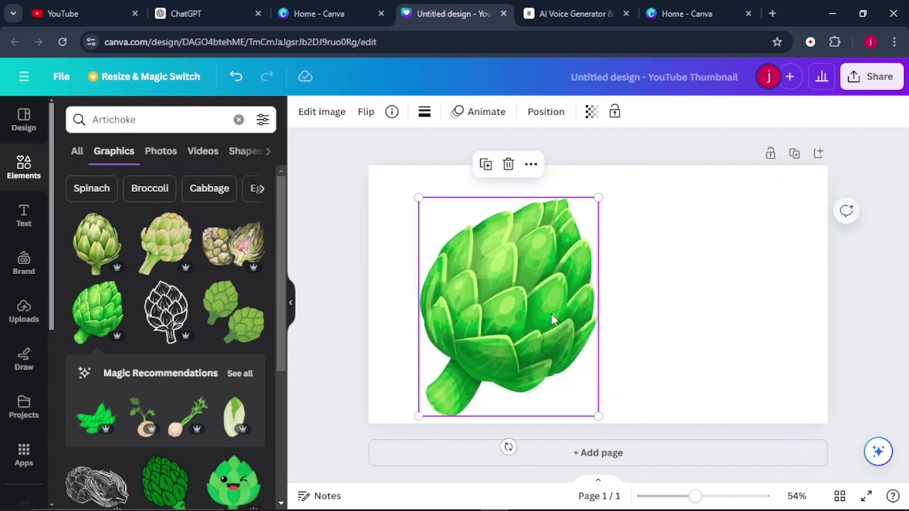
{"action": "left_click", "coordinate": [685, 288]}
{"action": "left_click_drag", "start_coordinate": [458, 304], "coordinate": [479, 299]}
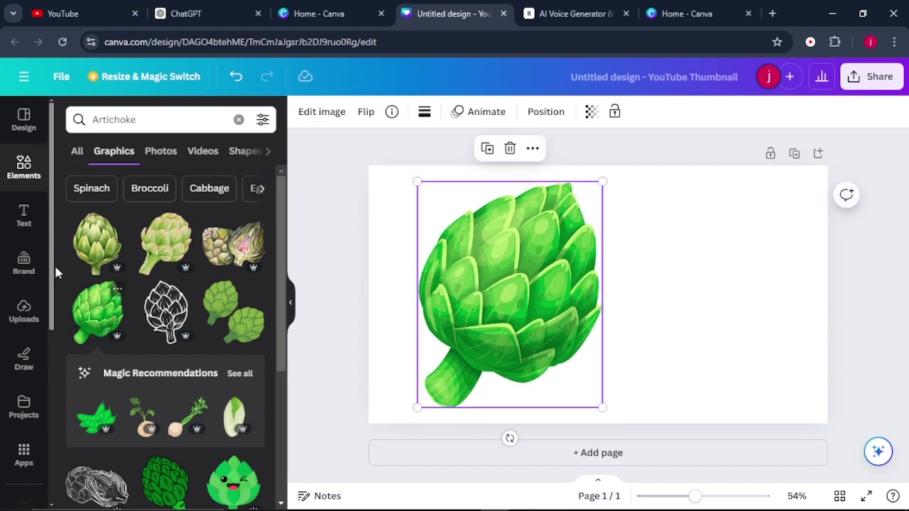
- Add a heading reading 'Artichoke' in Impact font, enlarged beside the graphic
{"action": "left_click", "coordinate": [24, 216]}
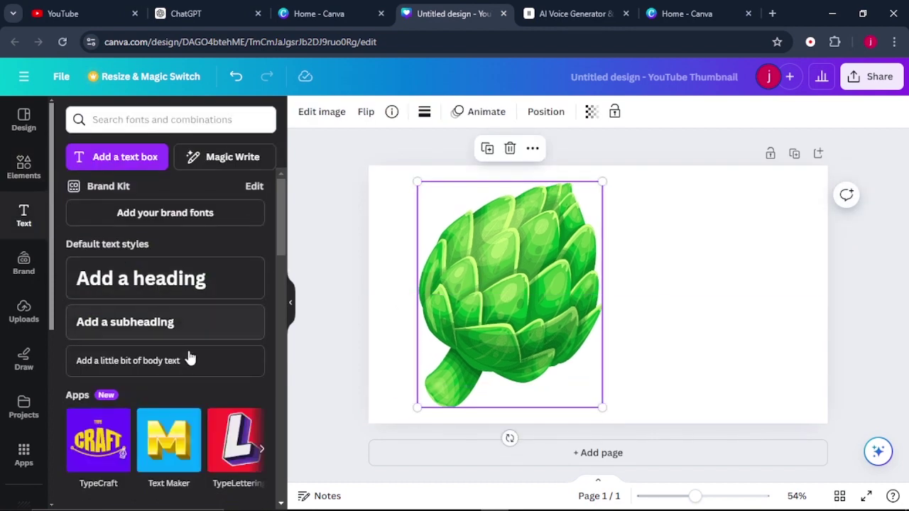
{"action": "left_click", "coordinate": [222, 289]}
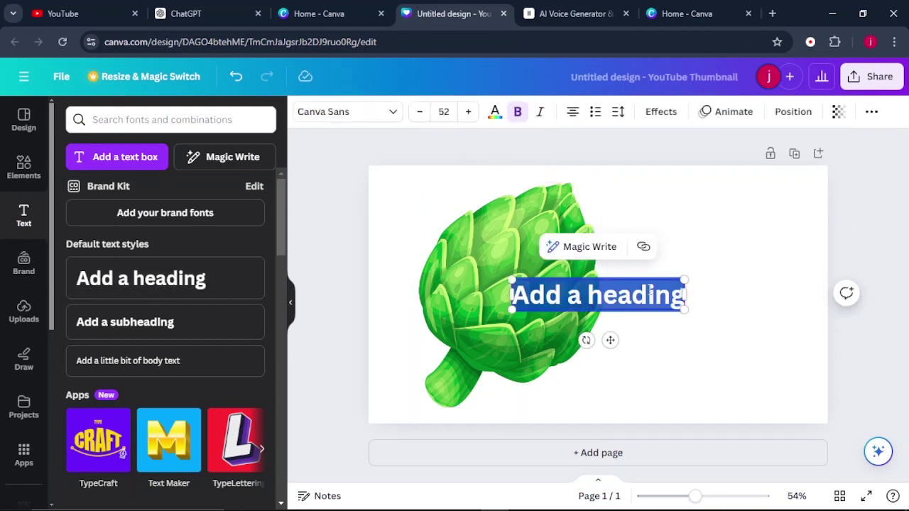
{"action": "right_click", "coordinate": [606, 299]}
{"action": "left_click", "coordinate": [657, 162]}
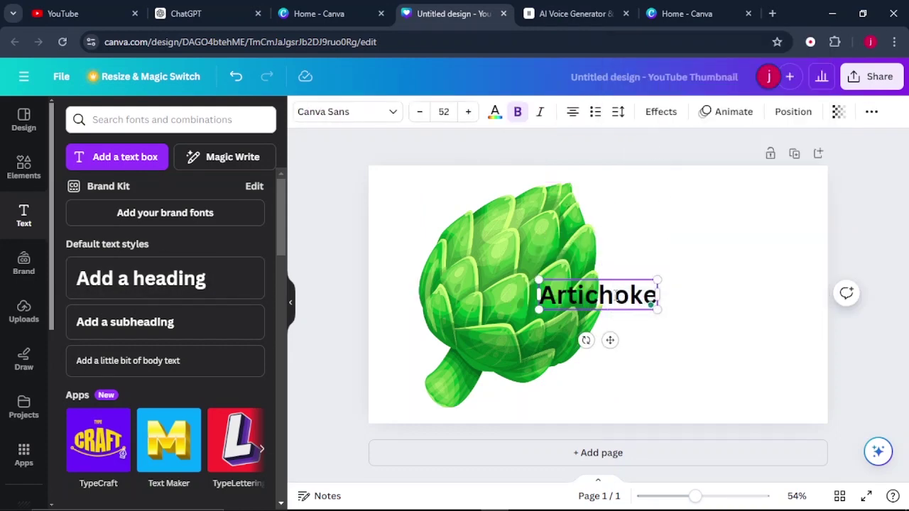
{"action": "left_click", "coordinate": [390, 112]}
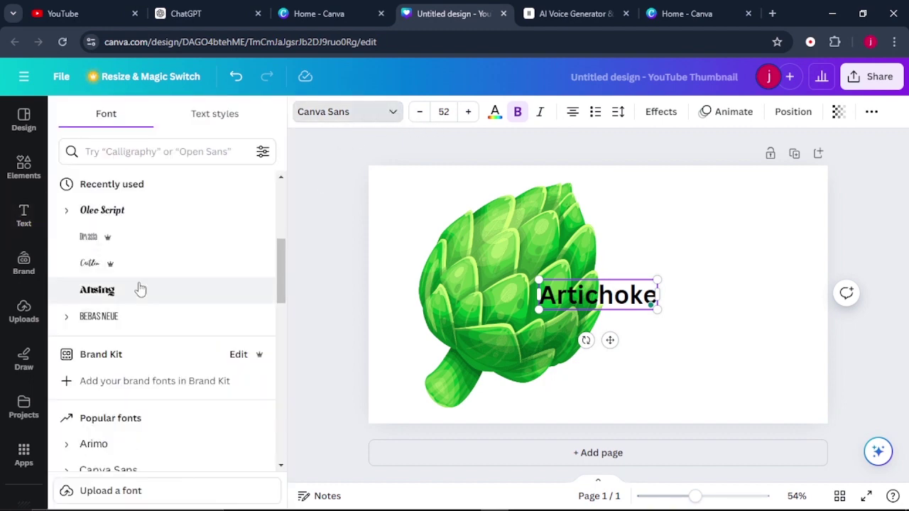
{"action": "scroll", "coordinate": [138, 293], "scroll_direction": "down", "scroll_amount": 10}
{"action": "left_click", "coordinate": [93, 363]}
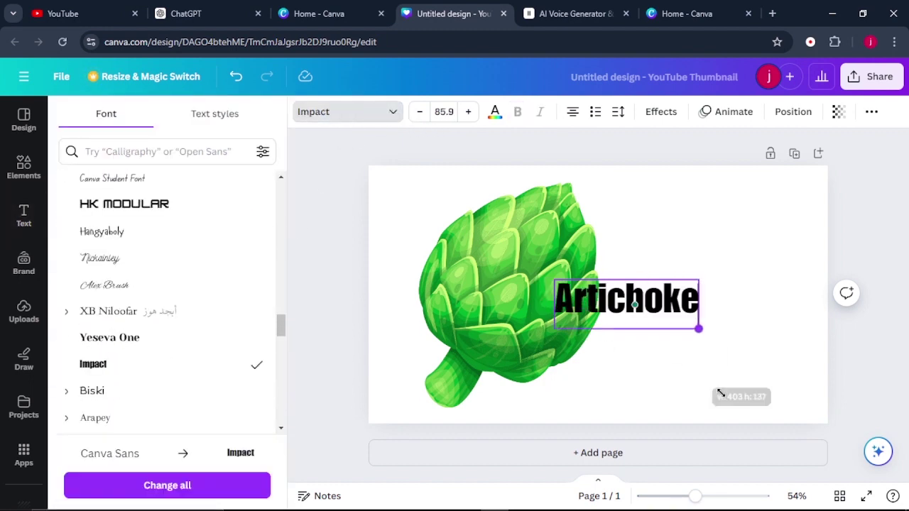
{"action": "left_click_drag", "start_coordinate": [720, 393], "coordinate": [780, 455]}
{"action": "left_click", "coordinate": [511, 301]}
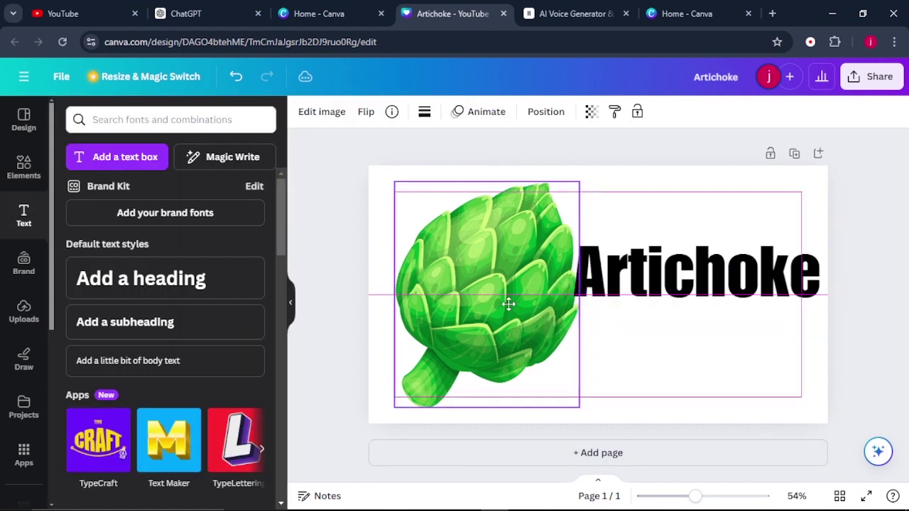
{"action": "key", "text": "ctrl+z"}
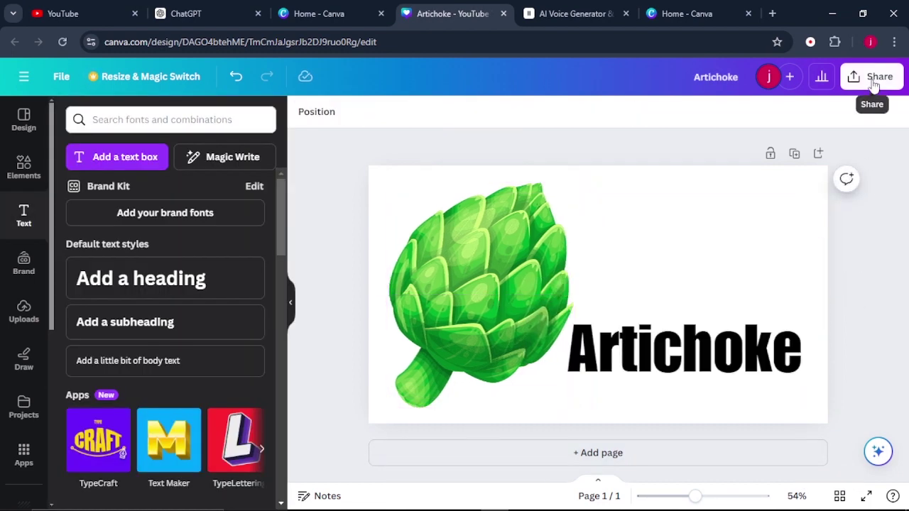
- Add a second page, copy 'Arugula' from ChatGPT and search Canva graphics for it
{"action": "left_click", "coordinate": [593, 452]}
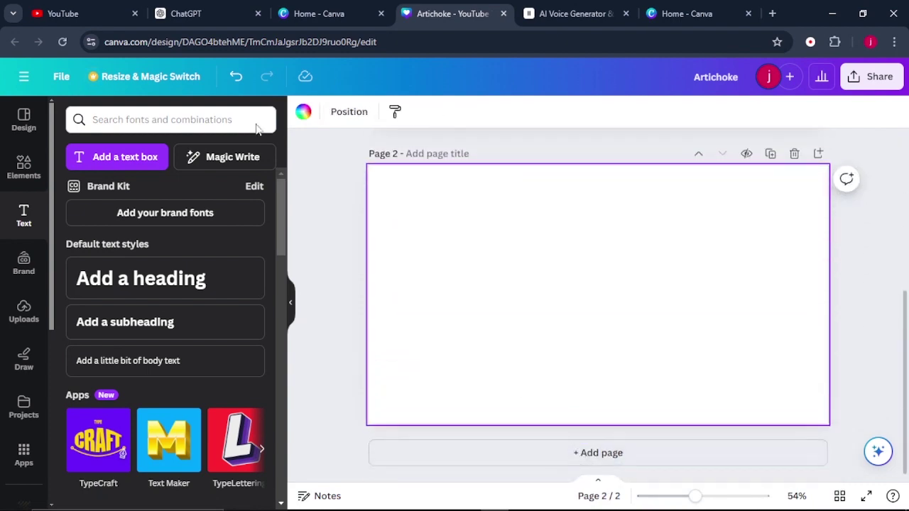
{"action": "left_click", "coordinate": [241, 13]}
{"action": "left_click_drag", "start_coordinate": [250, 228], "coordinate": [291, 232]}
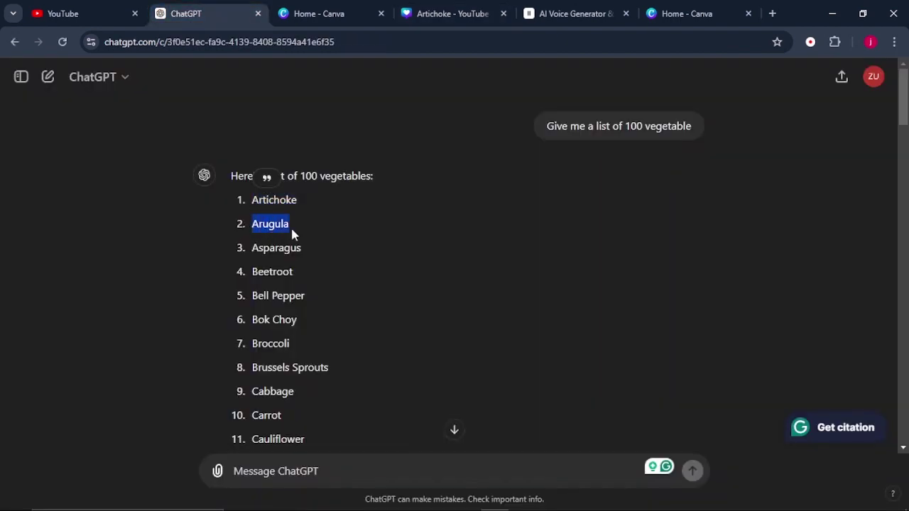
{"action": "left_click", "coordinate": [450, 13]}
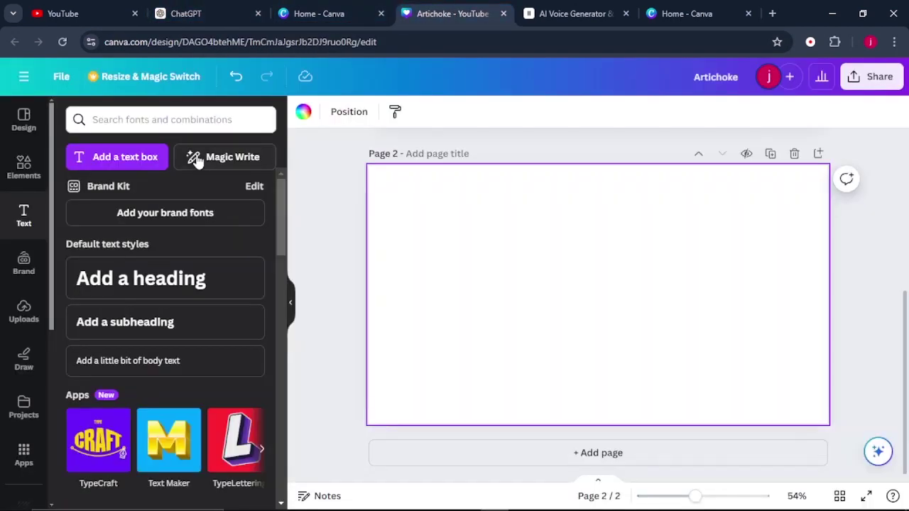
{"action": "left_click", "coordinate": [26, 165]}
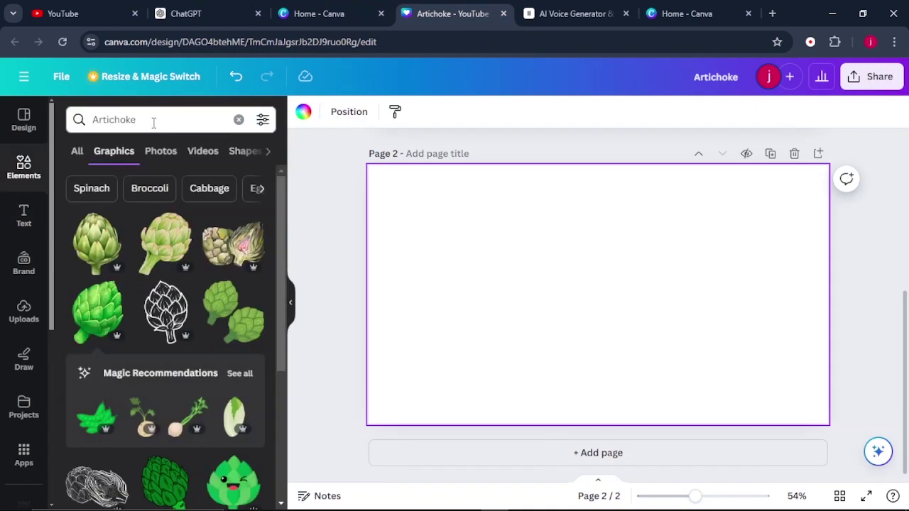
{"action": "right_click", "coordinate": [154, 124]}
{"action": "left_click", "coordinate": [238, 119]}
{"action": "right_click", "coordinate": [166, 119]}
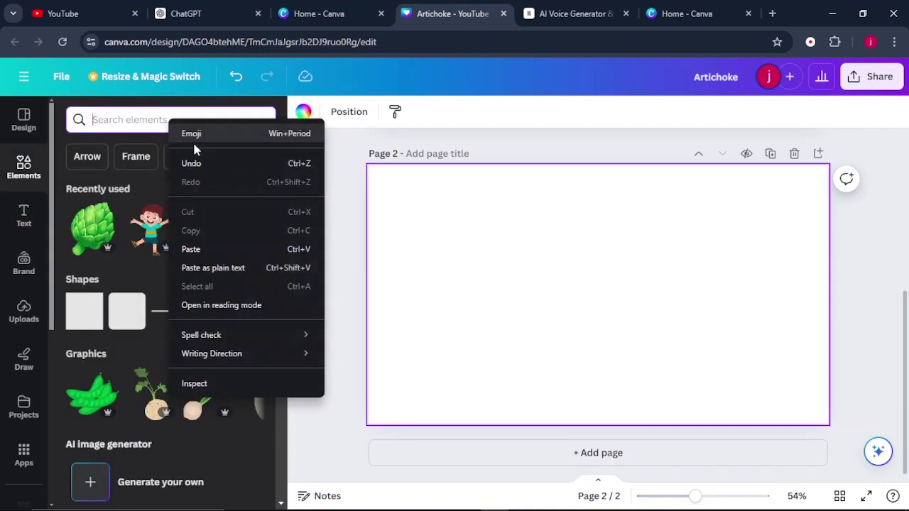
{"action": "left_click", "coordinate": [188, 249]}
{"action": "key", "text": "Return"}
{"action": "left_click", "coordinate": [114, 157]}
- Add an arugula leaf graphic, tilt it slightly and move it to the left
{"action": "scroll", "coordinate": [130, 309], "scroll_direction": "down", "scroll_amount": 5}
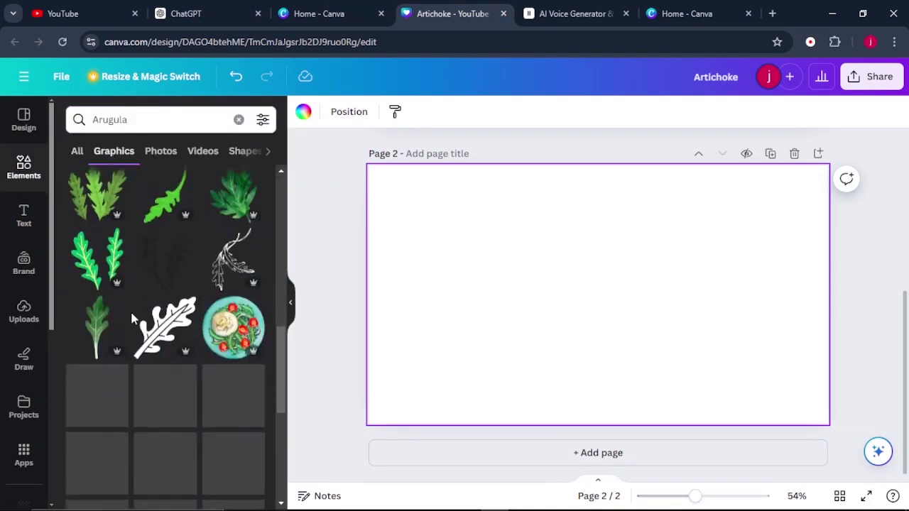
{"action": "scroll", "coordinate": [132, 323], "scroll_direction": "up", "scroll_amount": 5}
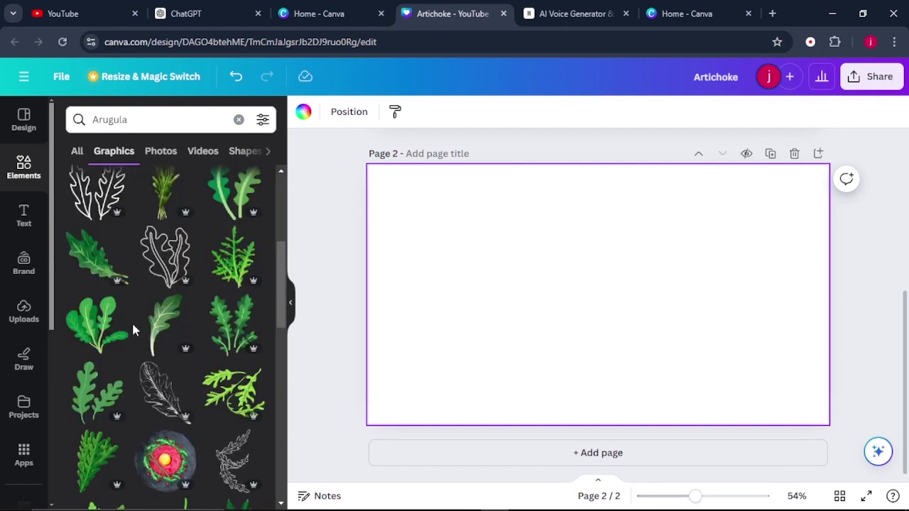
{"action": "scroll", "coordinate": [111, 349], "scroll_direction": "up", "scroll_amount": 3}
{"action": "scroll", "coordinate": [111, 349], "scroll_direction": "down", "scroll_amount": 3}
{"action": "left_click", "coordinate": [99, 346]}
{"action": "left_click_drag", "start_coordinate": [597, 433], "coordinate": [547, 426]}
{"action": "left_click_drag", "start_coordinate": [586, 362], "coordinate": [477, 362]}
{"action": "left_click", "coordinate": [653, 339]}
- Add an 'Arugula' heading in Impact, enlarged and placed at the lower right
{"action": "left_click", "coordinate": [17, 220]}
{"action": "left_click", "coordinate": [140, 278]}
{"action": "right_click", "coordinate": [633, 294]}
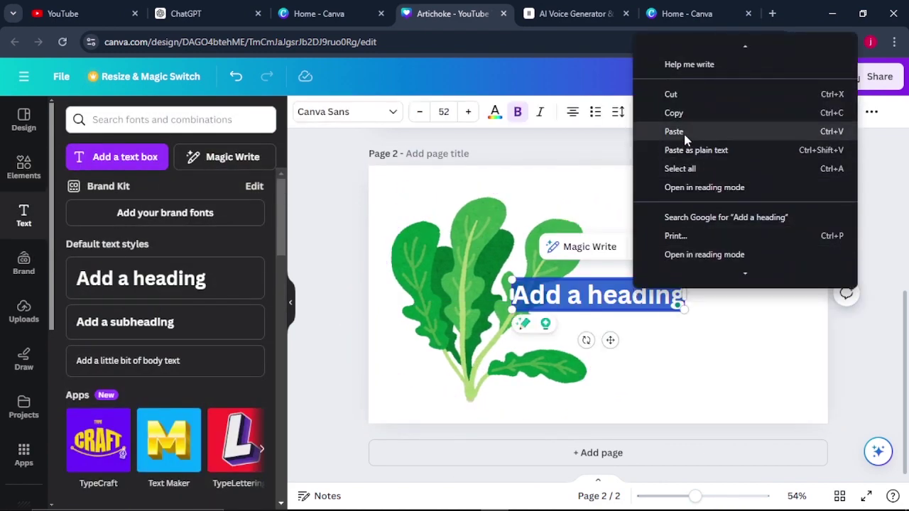
{"action": "left_click", "coordinate": [680, 129]}
{"action": "left_click", "coordinate": [350, 117]}
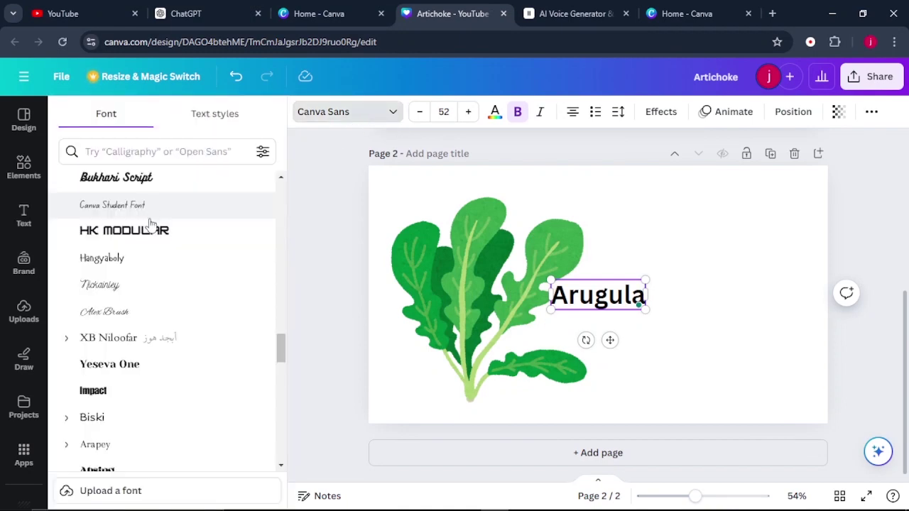
{"action": "left_click", "coordinate": [122, 395]}
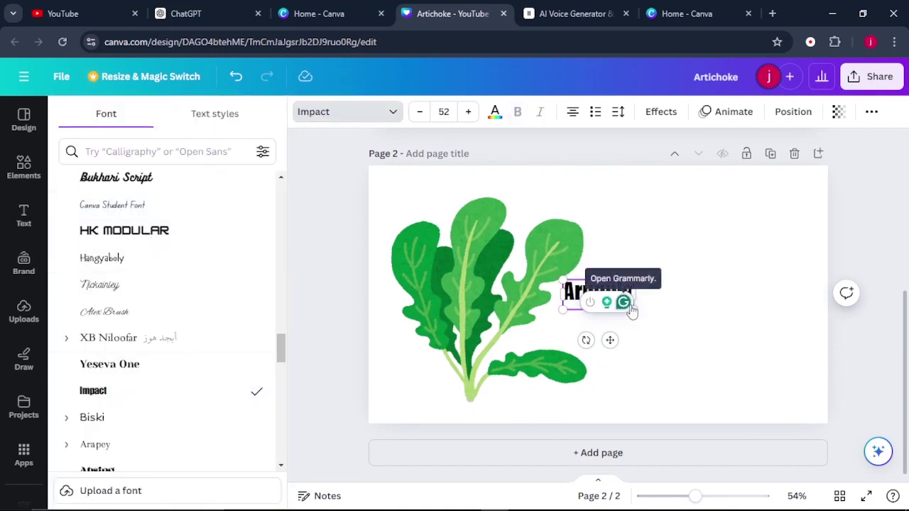
{"action": "left_click_drag", "start_coordinate": [634, 309], "coordinate": [776, 370]}
{"action": "left_click_drag", "start_coordinate": [675, 311], "coordinate": [703, 362]}
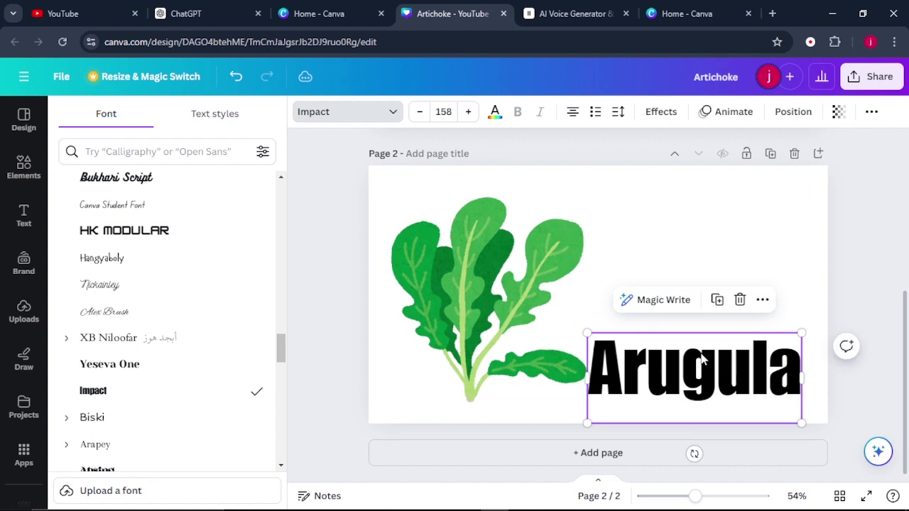
- Add a third page, copy 'Asparagus' from ChatGPT and search Canva graphics for it
{"action": "left_click", "coordinate": [632, 453]}
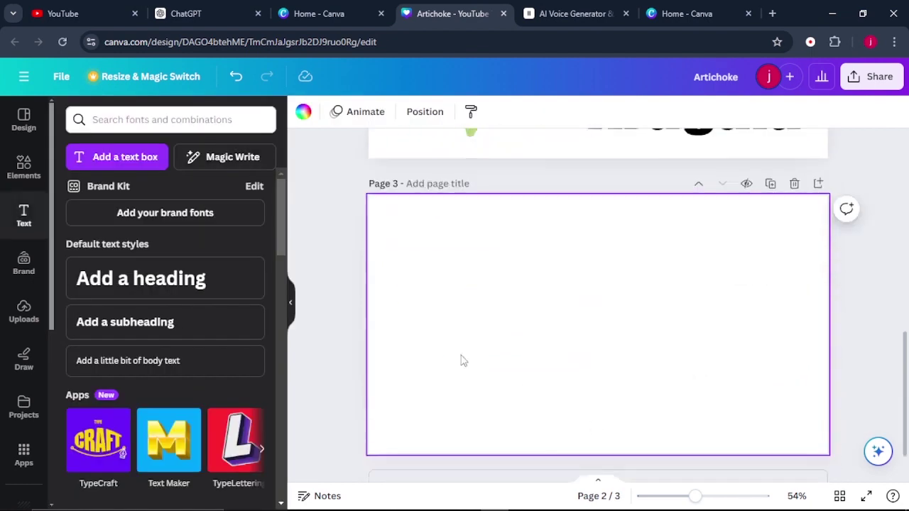
{"action": "left_click", "coordinate": [193, 18]}
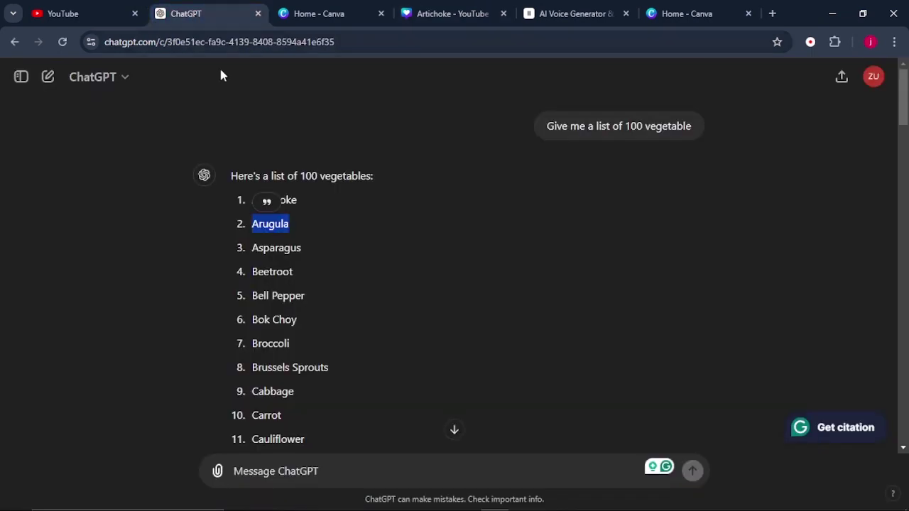
{"action": "double_click", "coordinate": [277, 248]}
{"action": "key", "text": "ctrl+c"}
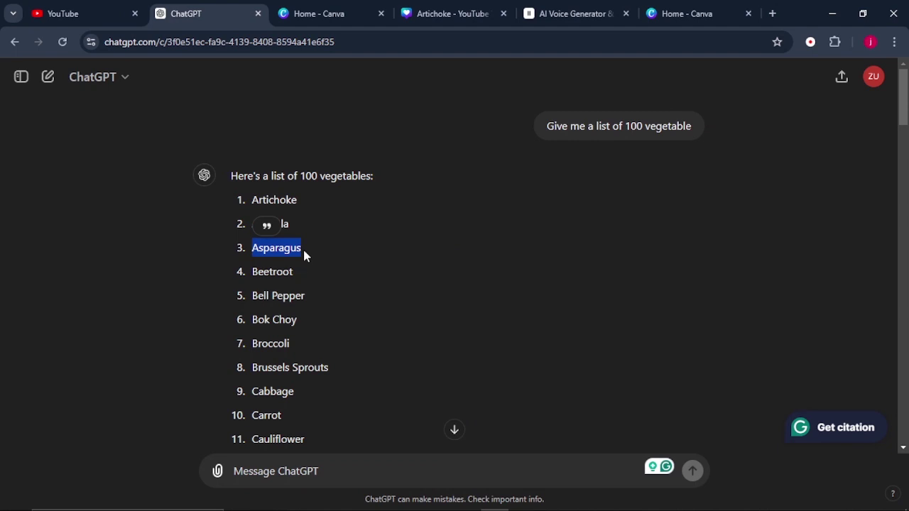
{"action": "left_click", "coordinate": [444, 13]}
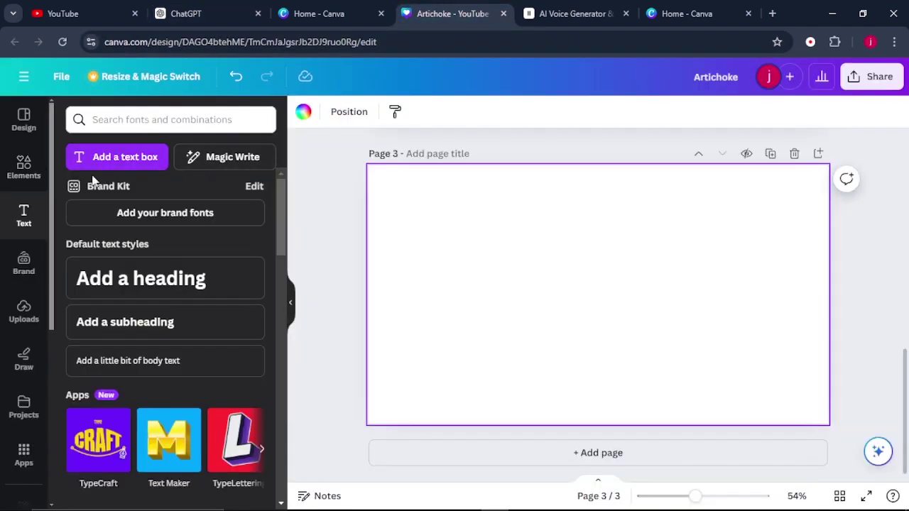
{"action": "left_click", "coordinate": [23, 171]}
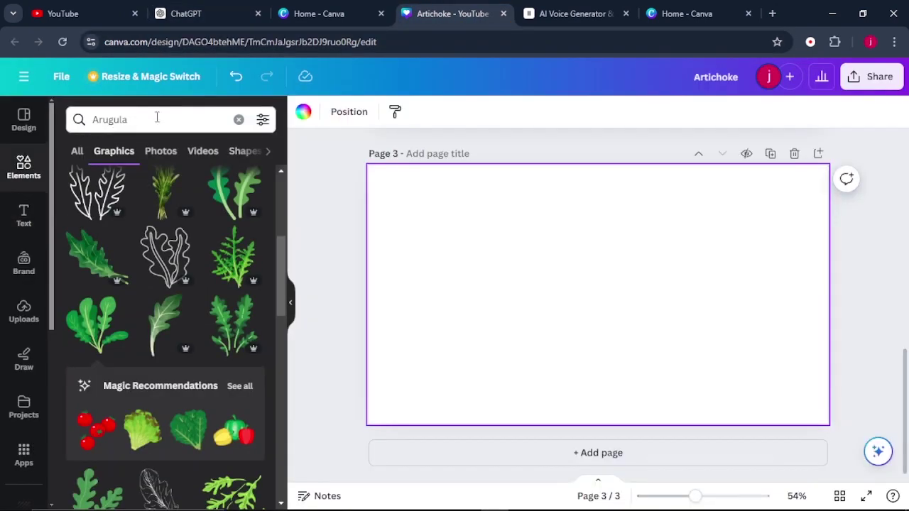
{"action": "left_click", "coordinate": [238, 120]}
{"action": "right_click", "coordinate": [129, 121]}
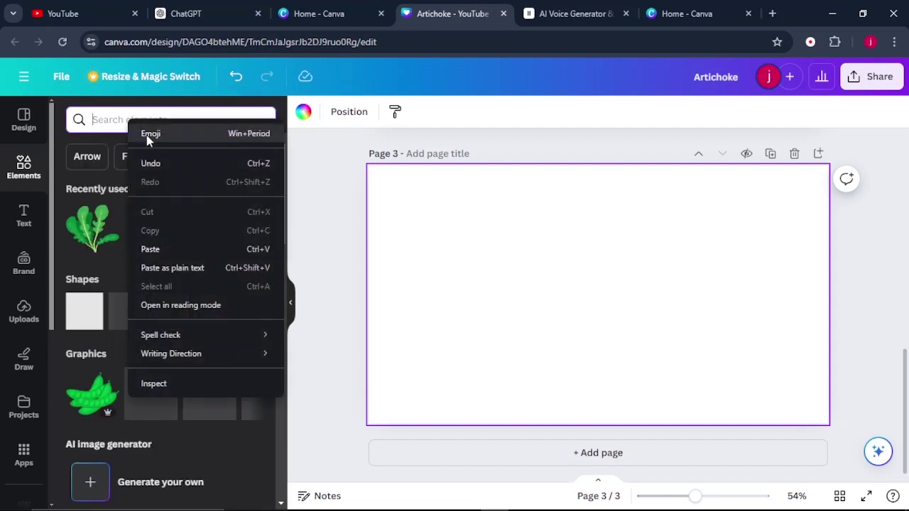
{"action": "left_click", "coordinate": [164, 248]}
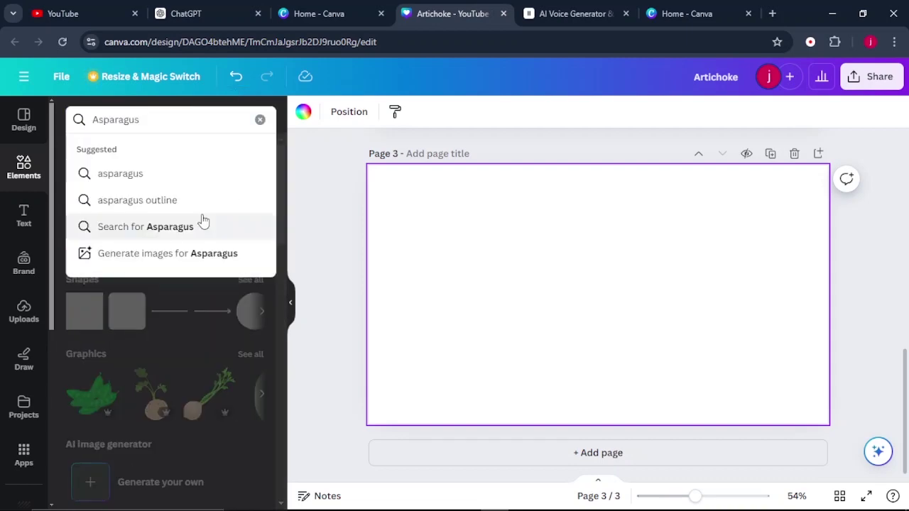
{"action": "left_click", "coordinate": [203, 222]}
{"action": "left_click", "coordinate": [110, 153]}
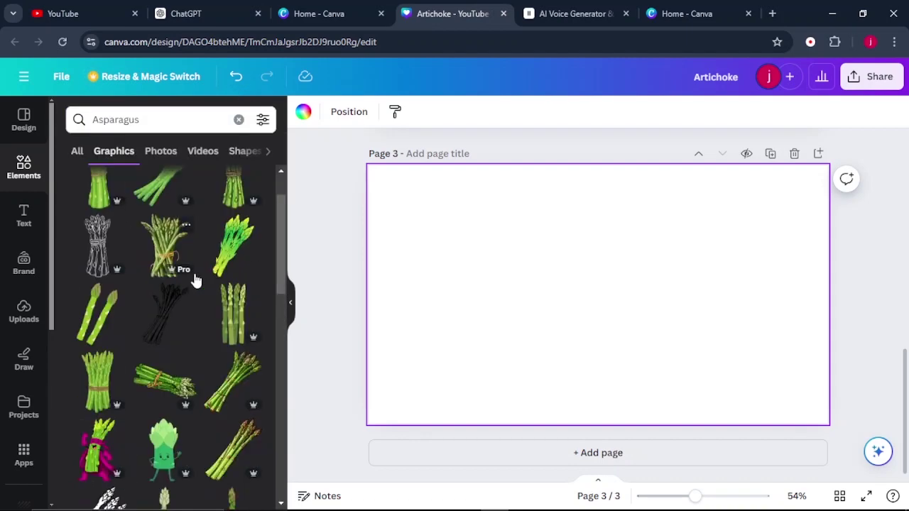
- Add an asparagus bunch graphic and a large 'Asparagus' heading in Impact on the right
{"action": "left_click", "coordinate": [193, 270]}
{"action": "scroll", "coordinate": [193, 270], "scroll_direction": "down", "scroll_amount": 3}
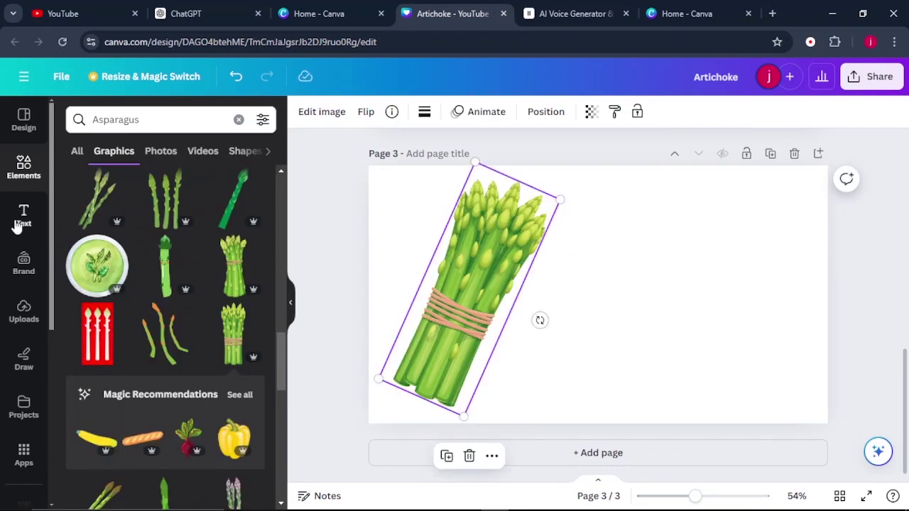
{"action": "left_click", "coordinate": [19, 222]}
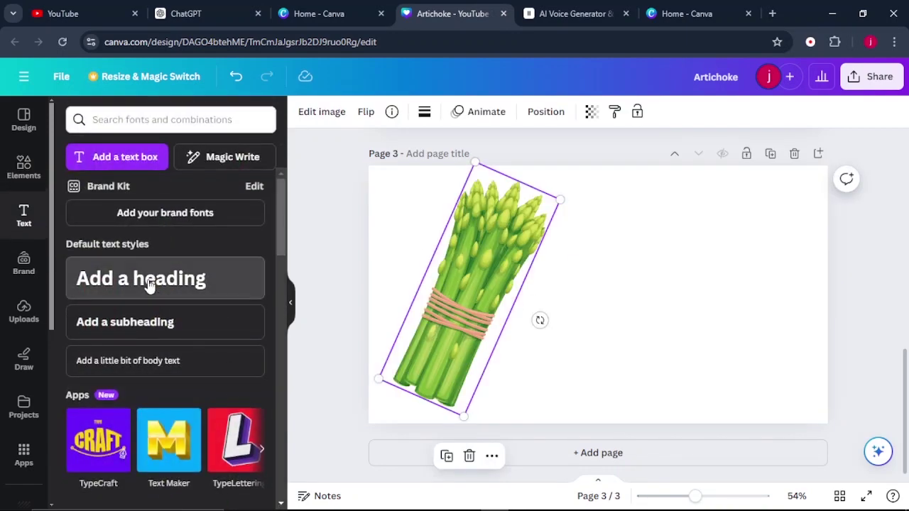
{"action": "left_click", "coordinate": [149, 282]}
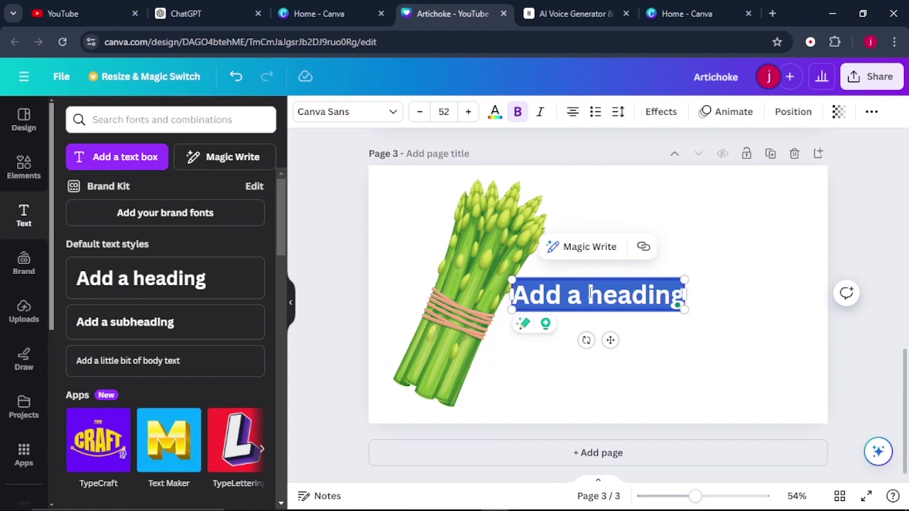
{"action": "right_click", "coordinate": [588, 290]}
{"action": "left_click", "coordinate": [650, 138]}
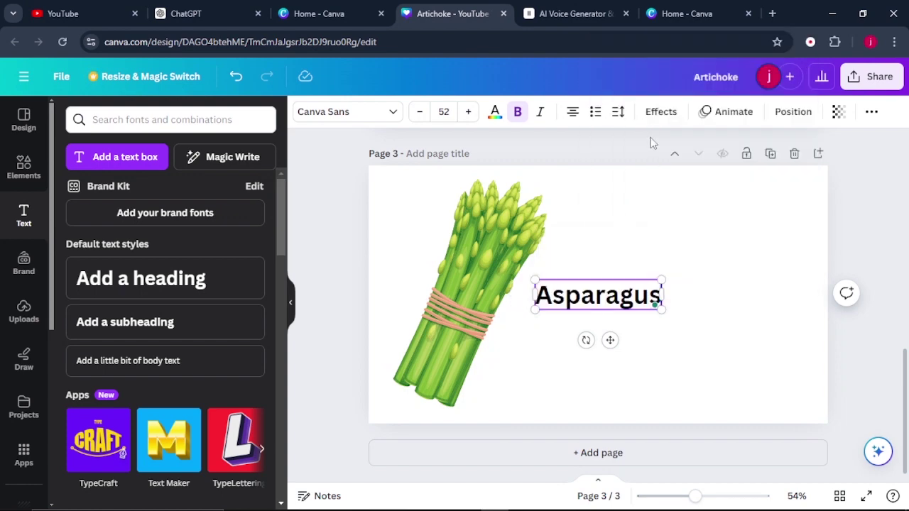
{"action": "left_click", "coordinate": [377, 113]}
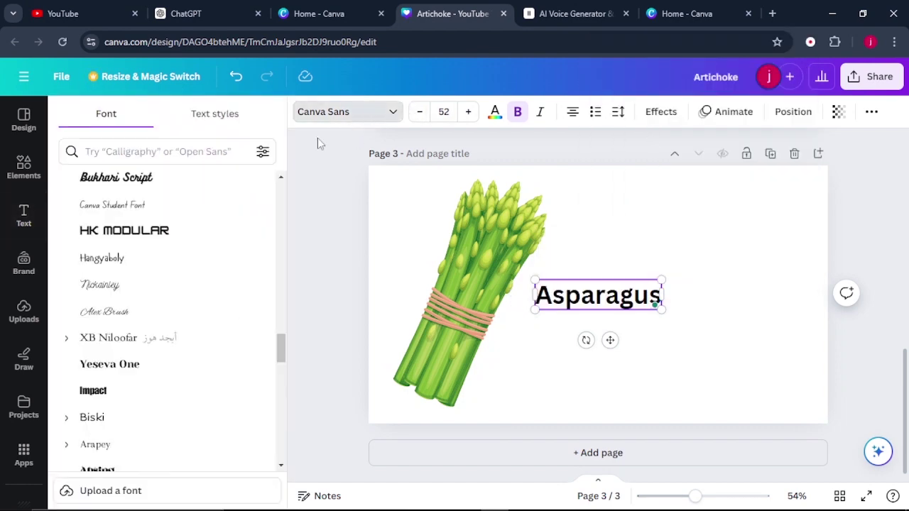
{"action": "left_click", "coordinate": [93, 391]}
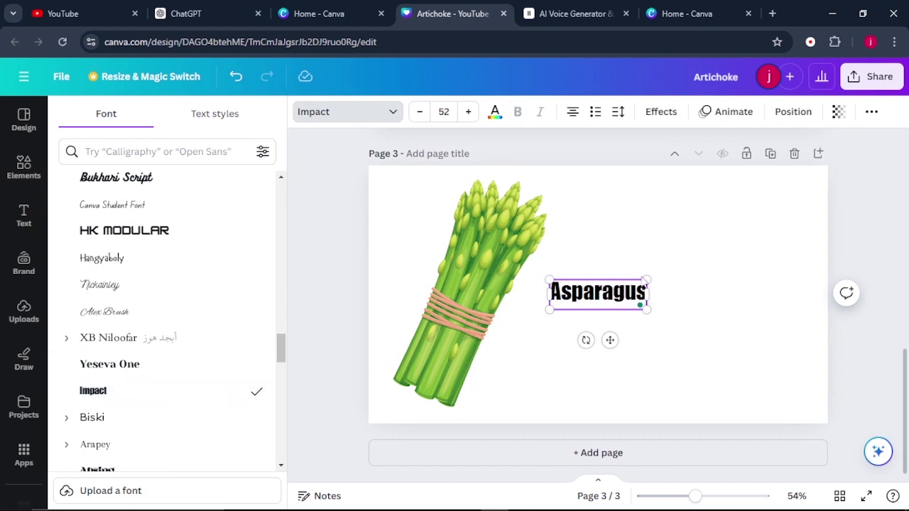
{"action": "left_click_drag", "start_coordinate": [644, 307], "coordinate": [763, 444]}
{"action": "left_click", "coordinate": [492, 263]}
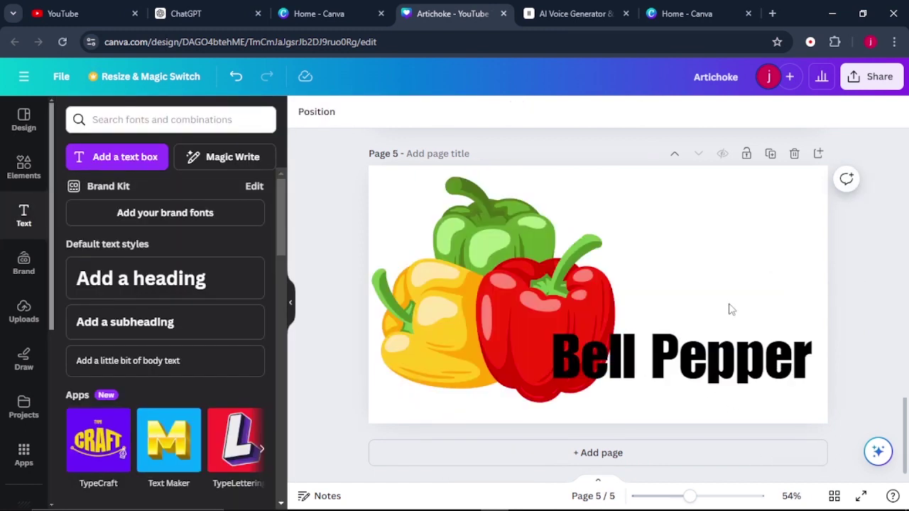
{"action": "scroll", "coordinate": [731, 308], "scroll_direction": "up", "scroll_amount": 10}
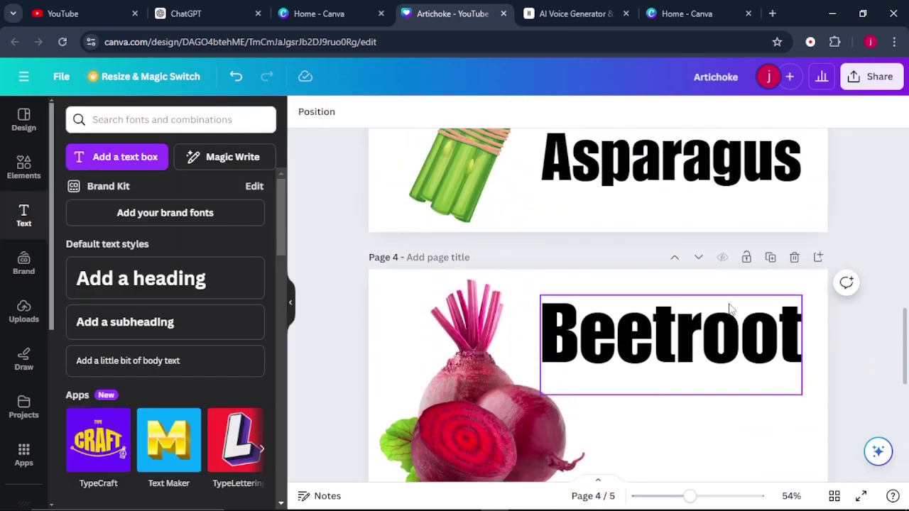
{"action": "scroll", "coordinate": [731, 308], "scroll_direction": "up", "scroll_amount": 10}
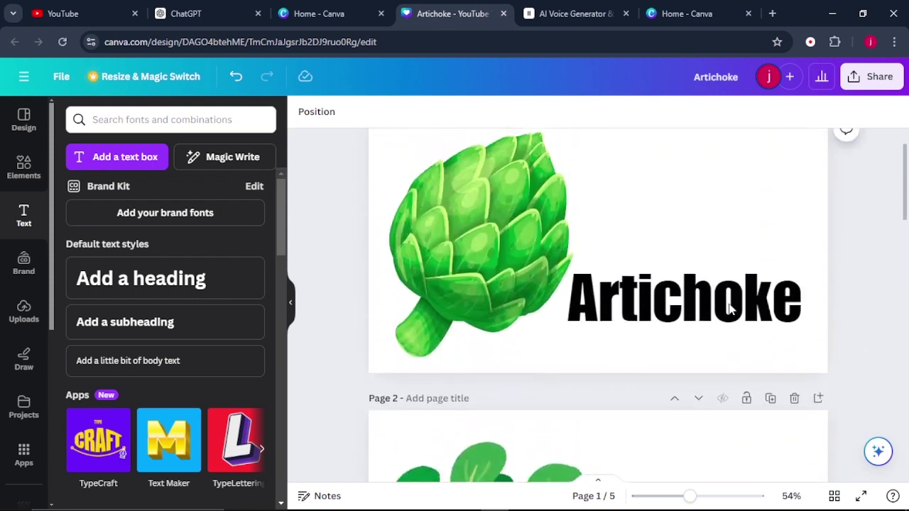
- Download the design as PNG with all pages selected, via Share > Download
{"action": "left_click", "coordinate": [877, 77]}
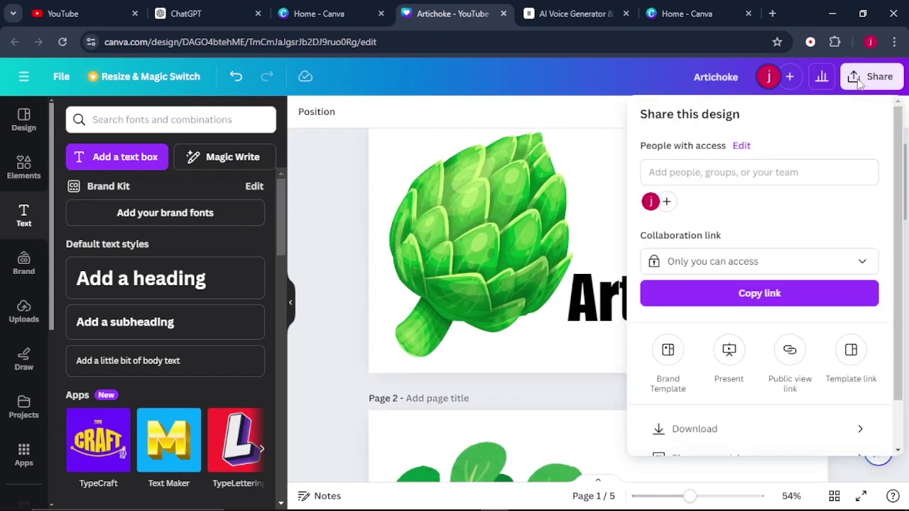
{"action": "left_click", "coordinate": [719, 431]}
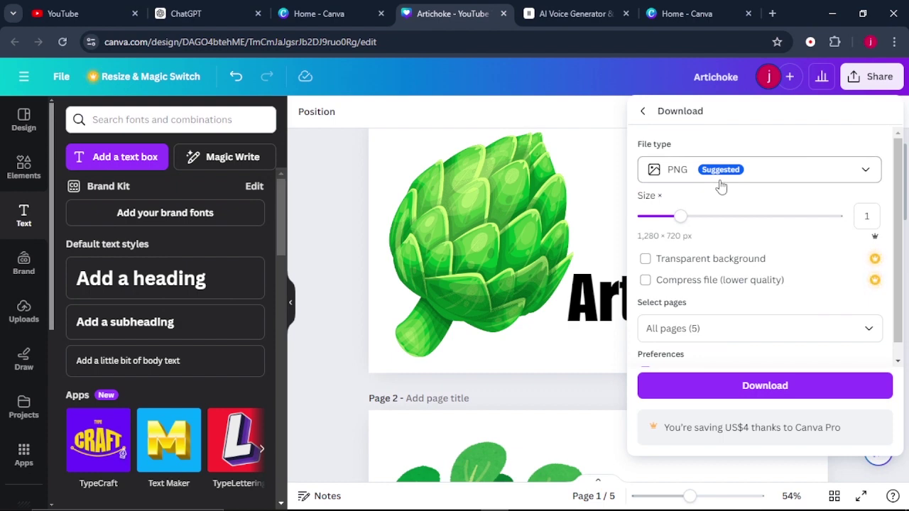
{"action": "left_click", "coordinate": [724, 385]}
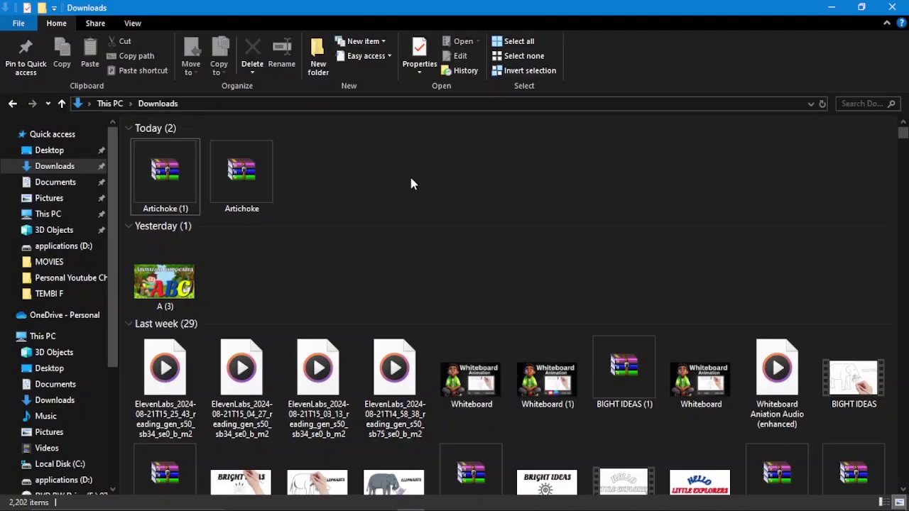
- Extract the newest Artichoke zip into Downloads, replacing all existing files
{"action": "left_click", "coordinate": [252, 170]}
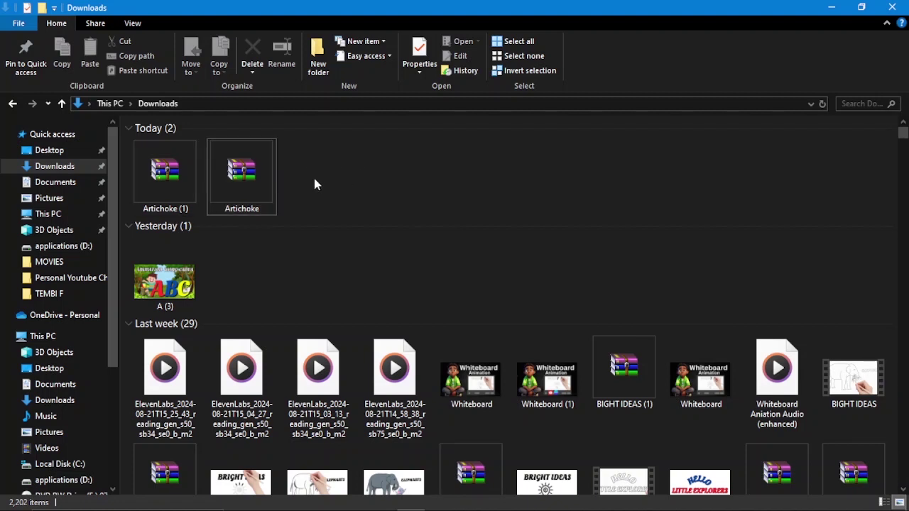
{"action": "right_click", "coordinate": [265, 179]}
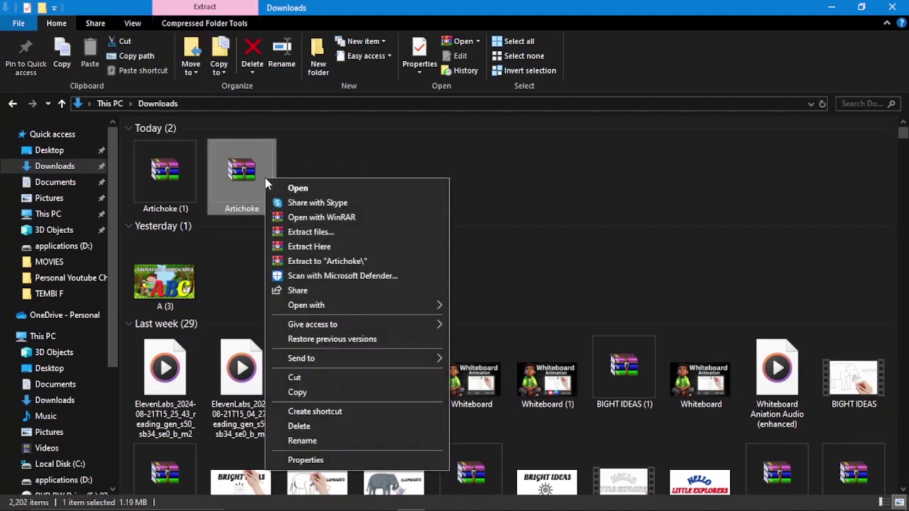
{"action": "left_click", "coordinate": [316, 247]}
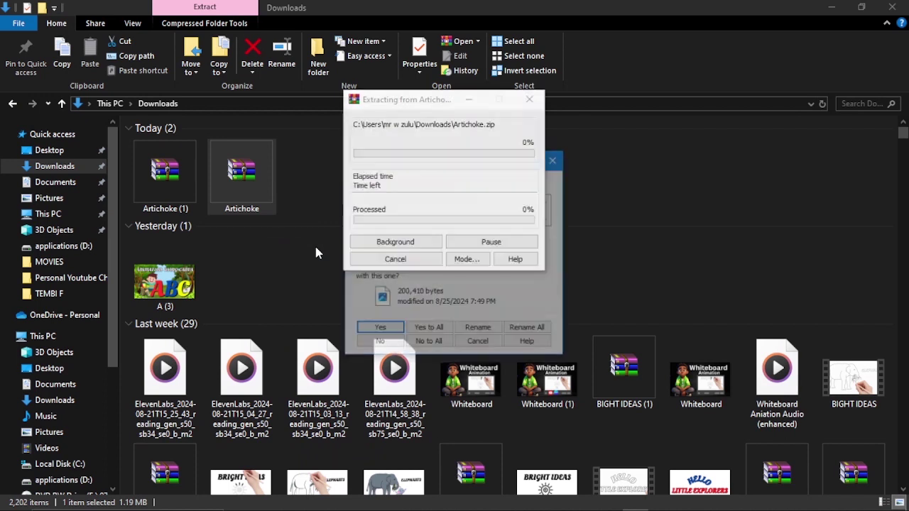
{"action": "left_click", "coordinate": [441, 332]}
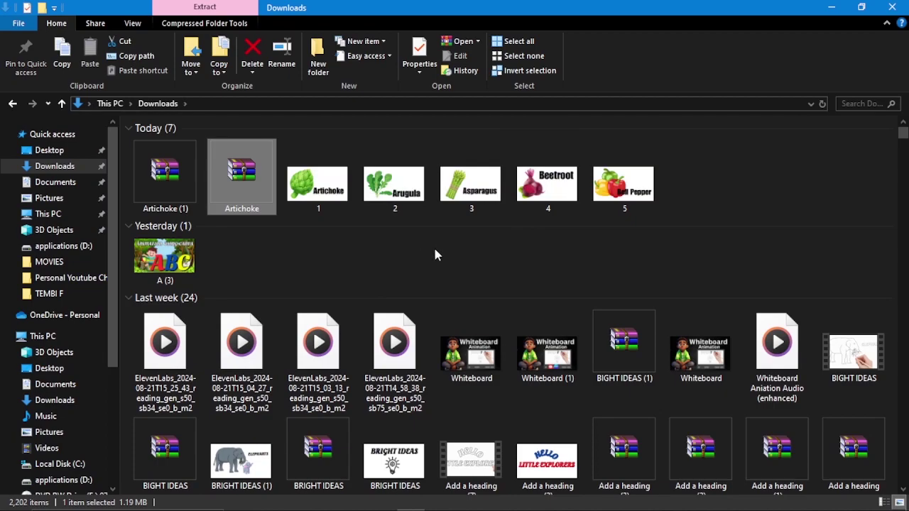
- Start a new blank video design from the Canva home page
{"action": "left_click", "coordinate": [426, 505]}
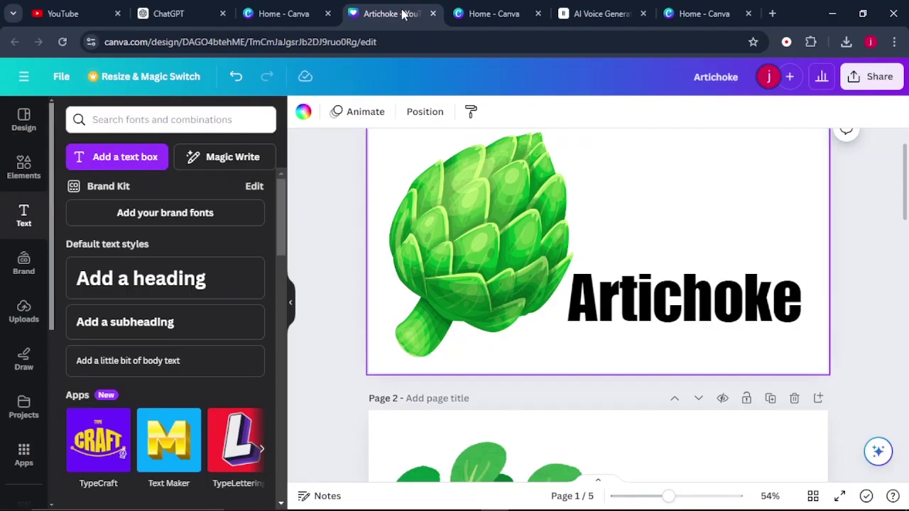
{"action": "left_click", "coordinate": [288, 13]}
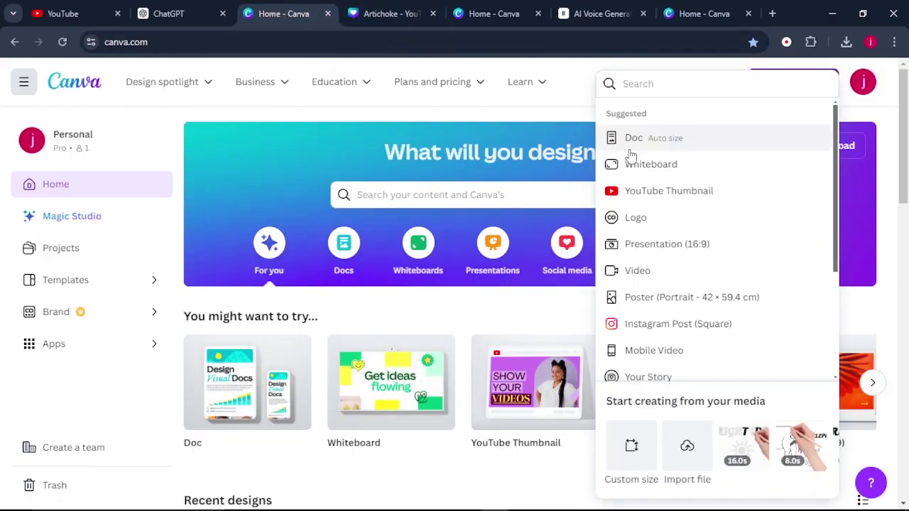
{"action": "left_click", "coordinate": [667, 279]}
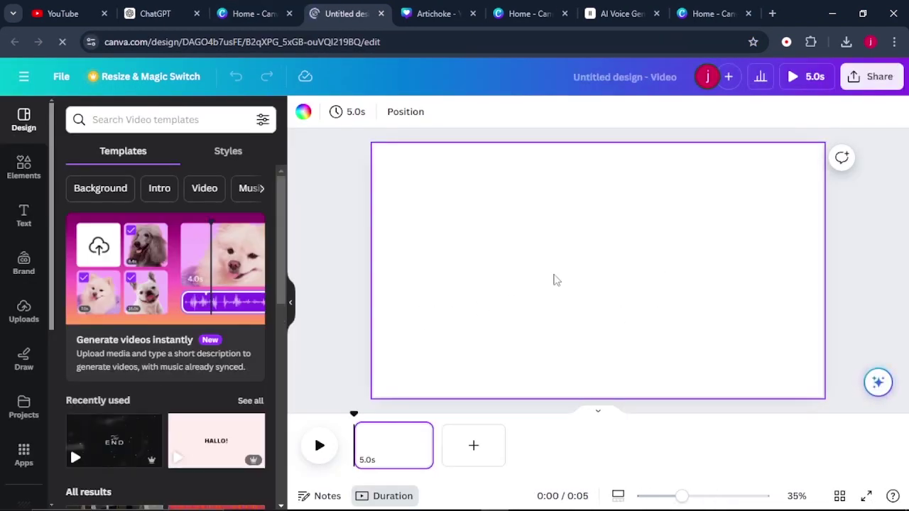
- Find the Speed Painter app by searching 'sp' in Apps and open it
{"action": "left_click", "coordinate": [24, 458]}
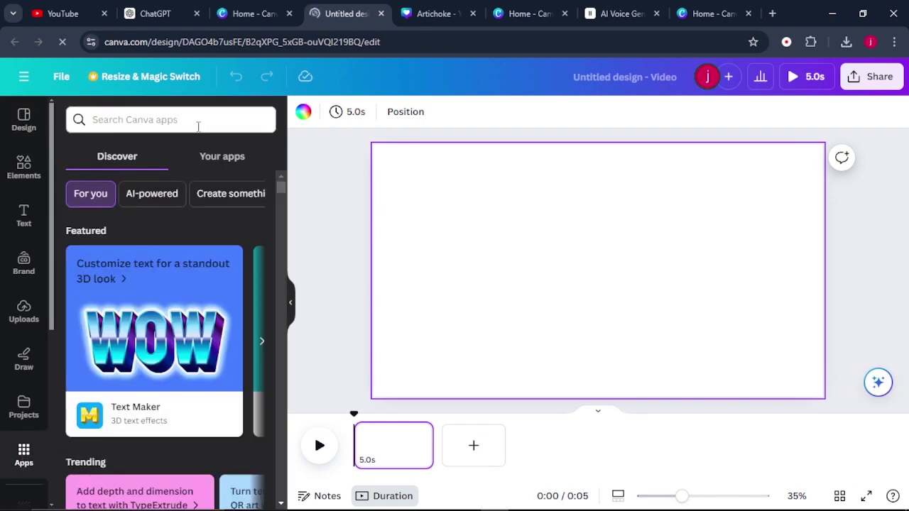
{"action": "left_click", "coordinate": [199, 126]}
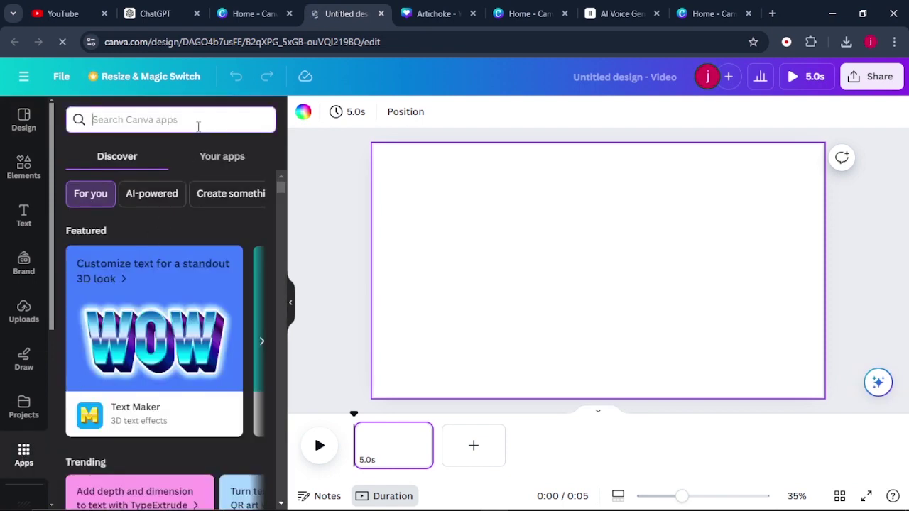
{"action": "type", "text": "sp"}
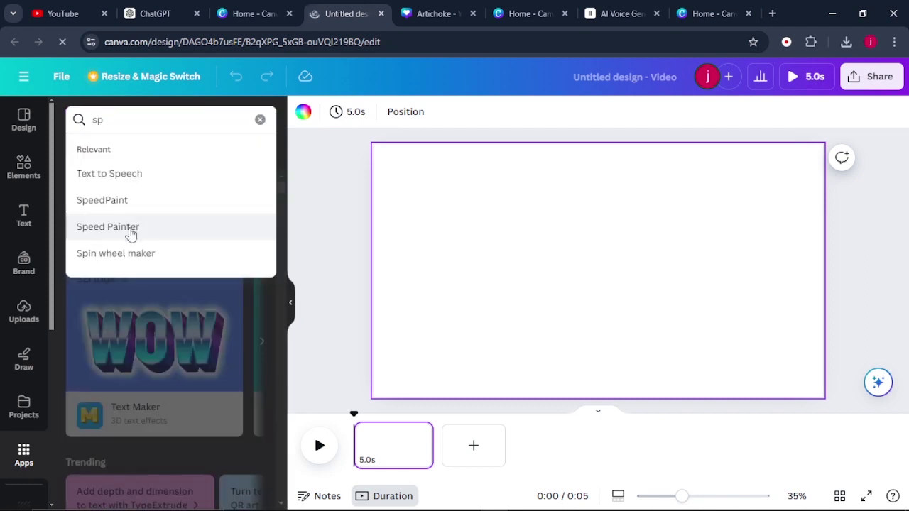
{"action": "left_click", "coordinate": [130, 235]}
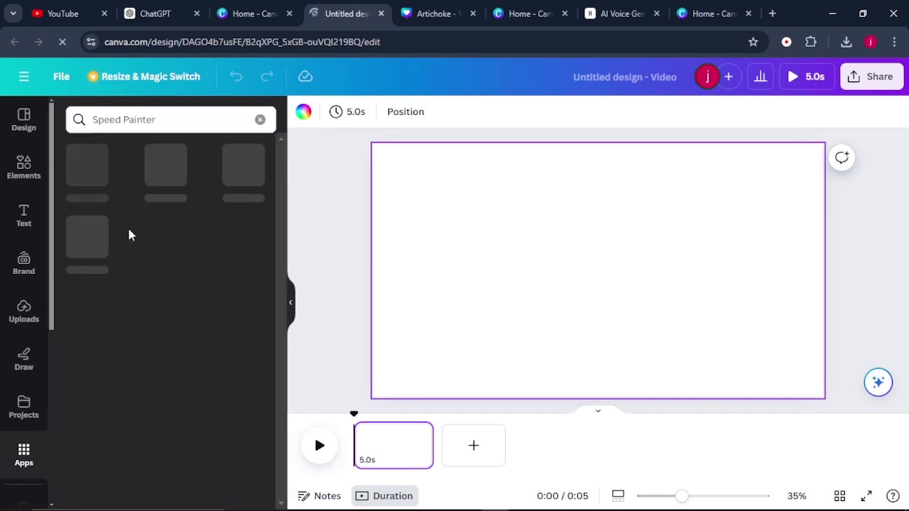
{"action": "left_click", "coordinate": [88, 173]}
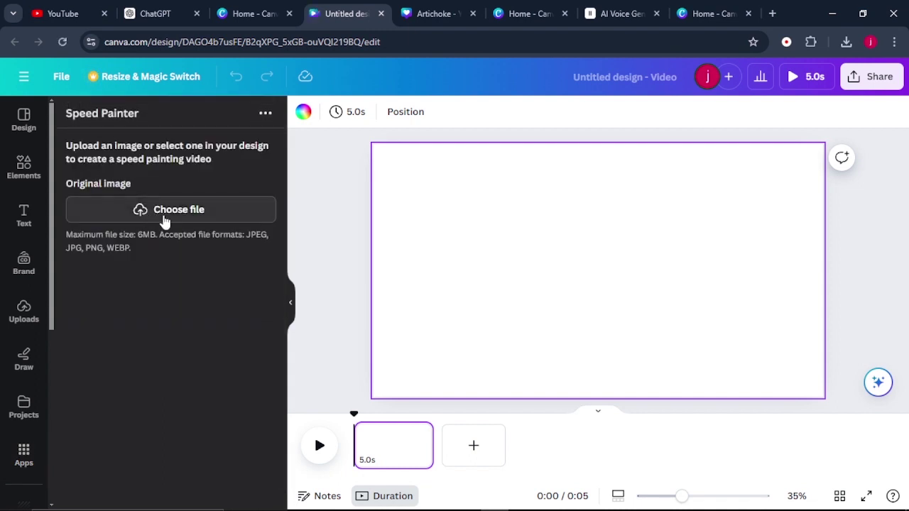
- Upload the artichoke page image 1.png to Speed Painter with a 5-second sketch duration
{"action": "left_click", "coordinate": [163, 213]}
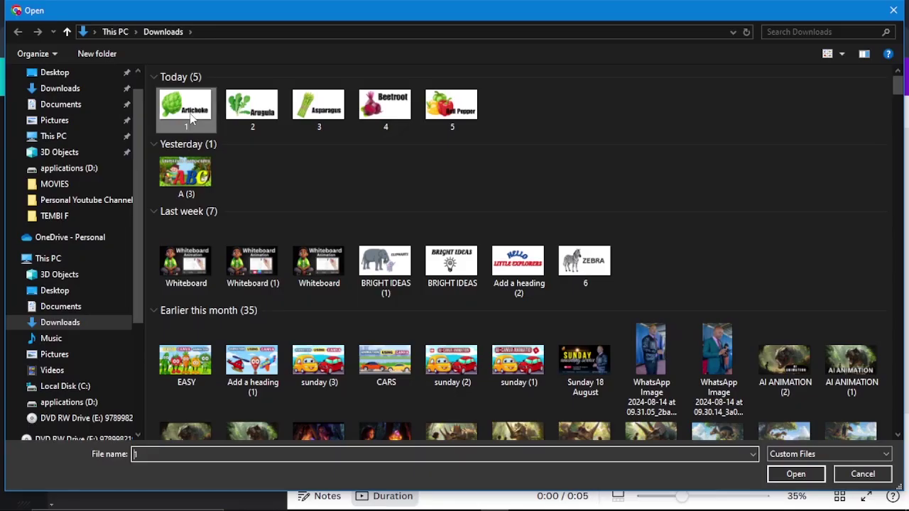
{"action": "left_click", "coordinate": [795, 474]}
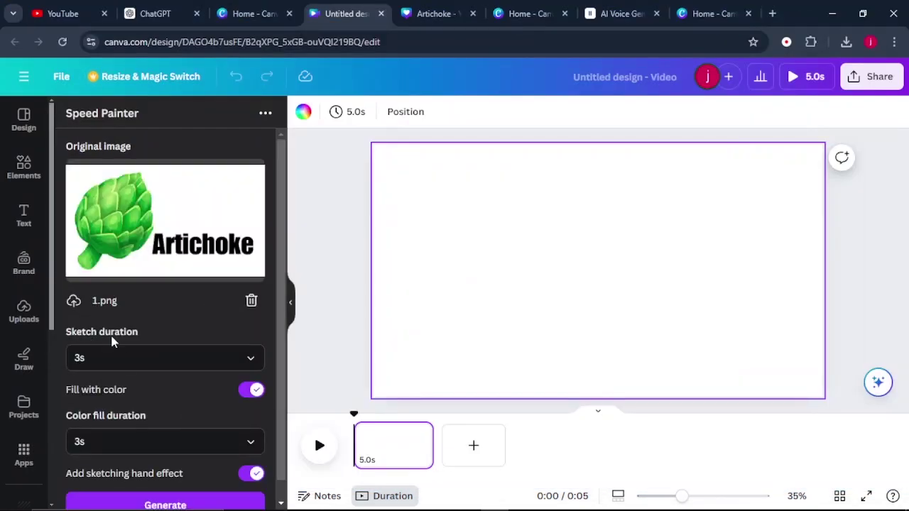
{"action": "left_click", "coordinate": [130, 358]}
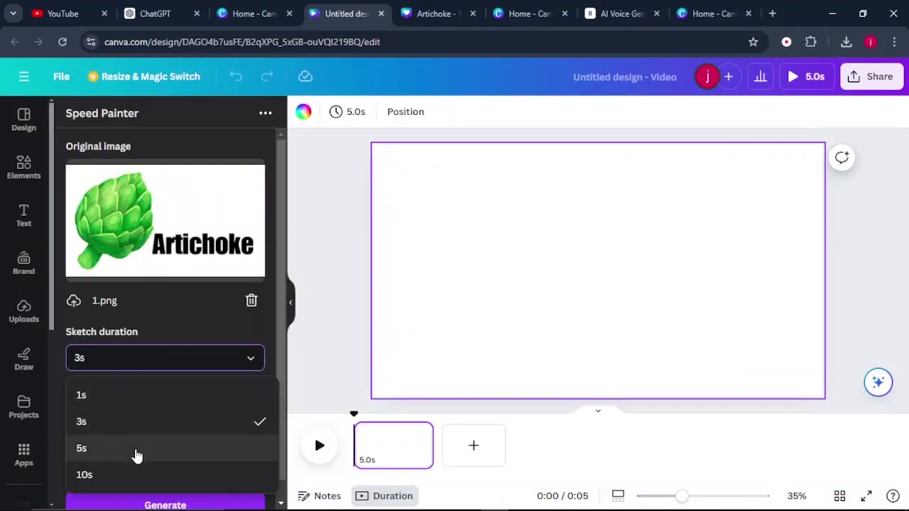
{"action": "left_click", "coordinate": [136, 455]}
{"action": "scroll", "coordinate": [128, 412], "scroll_direction": "down", "scroll_amount": 1}
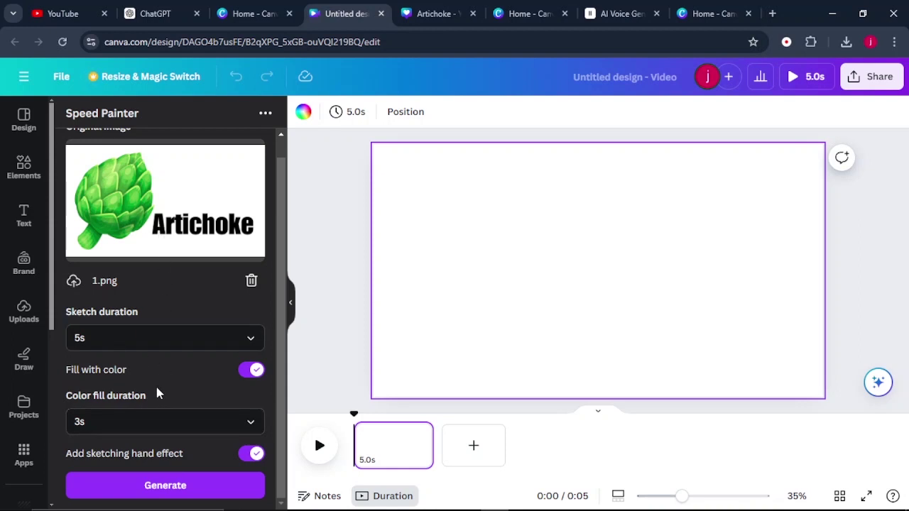
- Generate the artichoke video, add it enlarged to fill the page, and add a blank page
{"action": "left_click", "coordinate": [162, 486]}
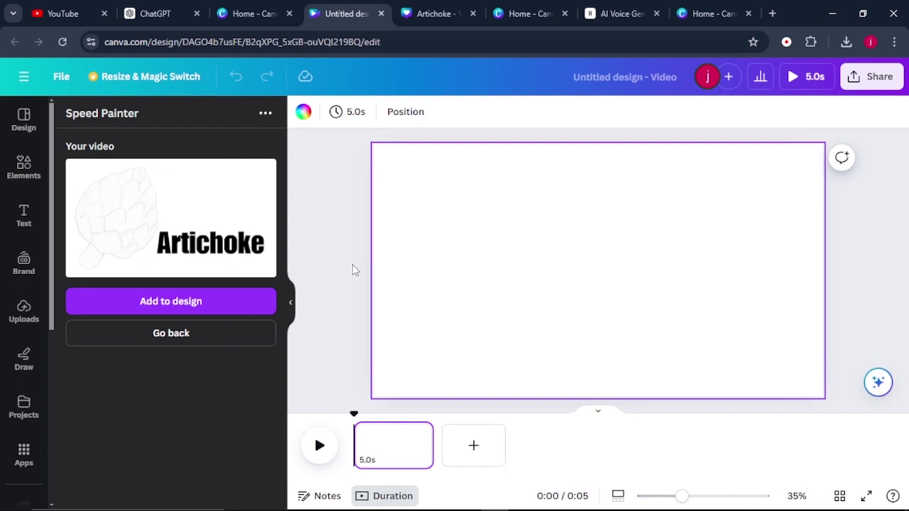
{"action": "left_click", "coordinate": [174, 302]}
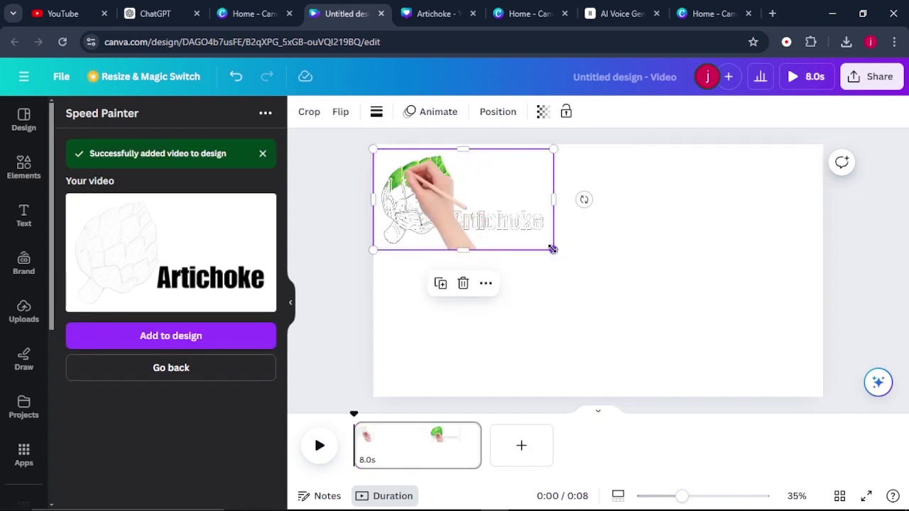
{"action": "left_click_drag", "start_coordinate": [552, 249], "coordinate": [793, 450]}
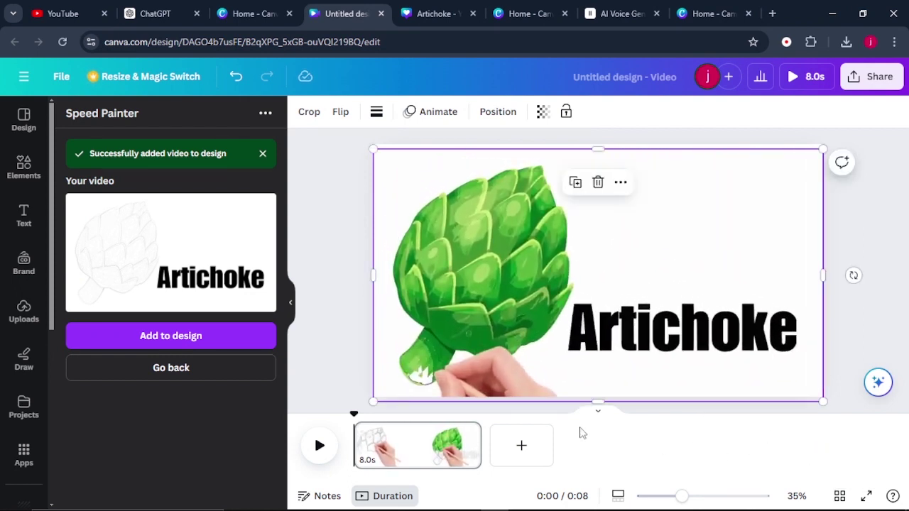
{"action": "left_click", "coordinate": [518, 447]}
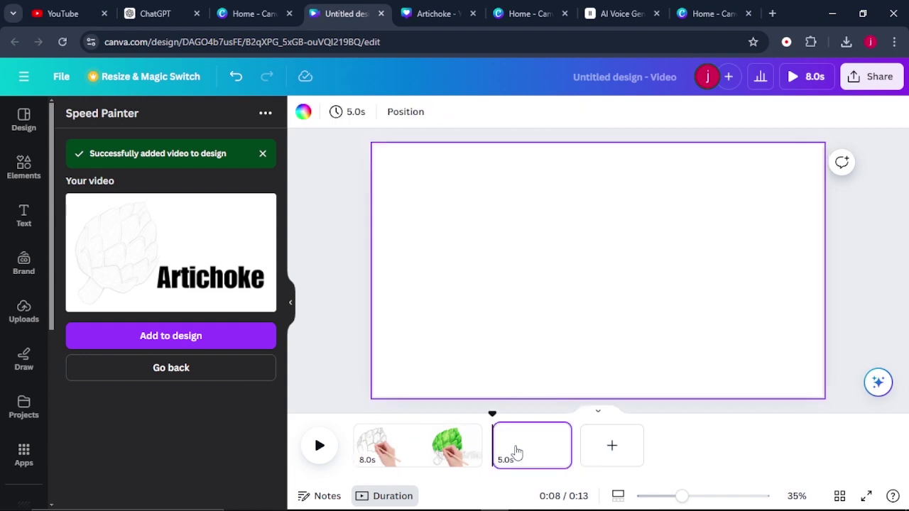
- Replace 1.png in Speed Painter with the arugula image 2.png
{"action": "left_click", "coordinate": [183, 374]}
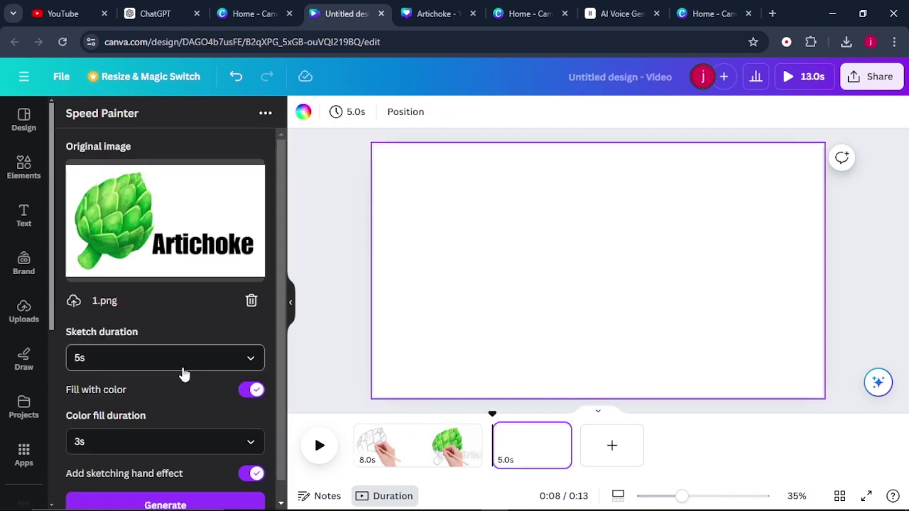
{"action": "left_click", "coordinate": [251, 300]}
{"action": "left_click", "coordinate": [195, 212]}
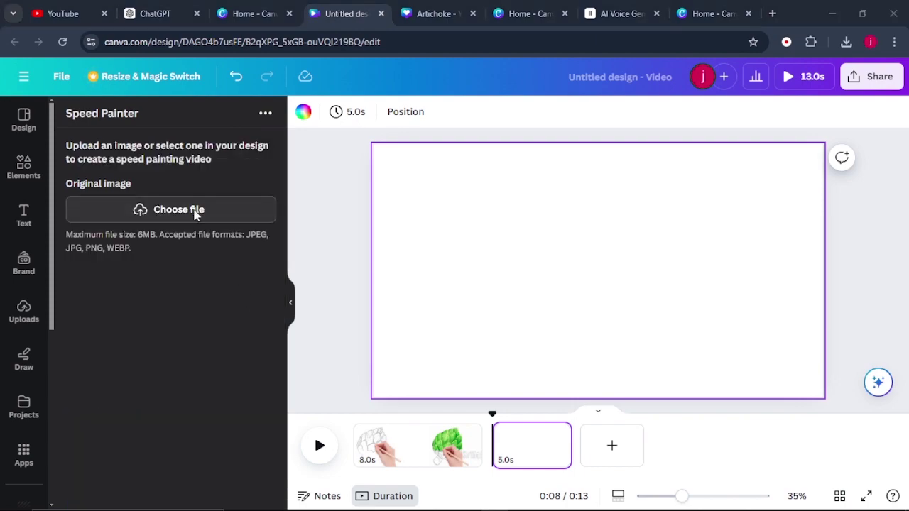
{"action": "left_click", "coordinate": [251, 107]}
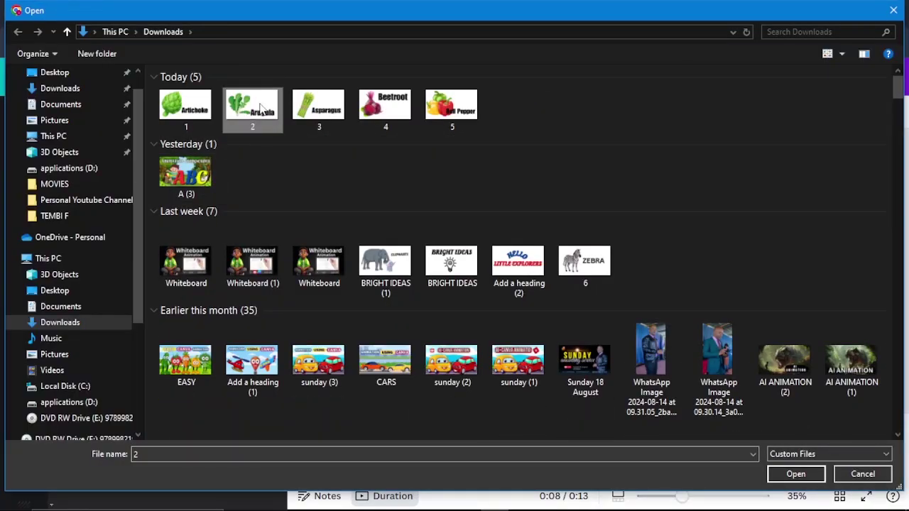
{"action": "left_click", "coordinate": [793, 474]}
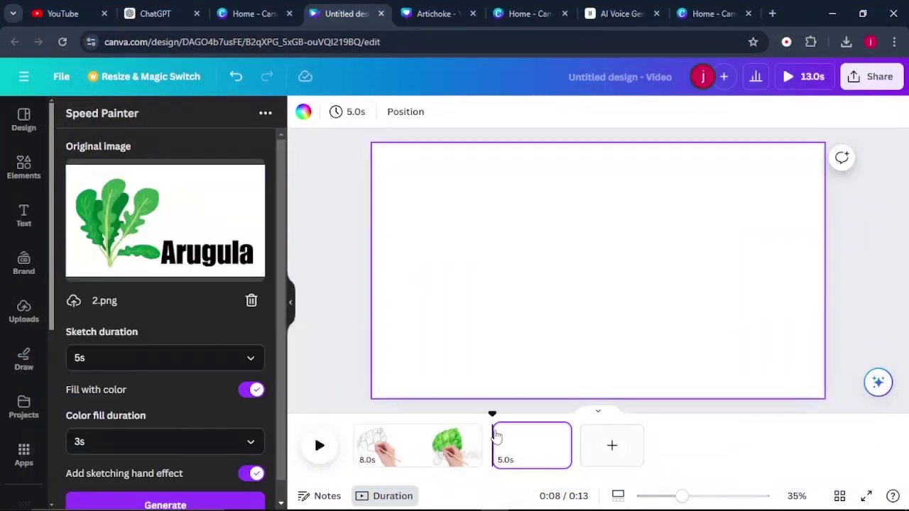
- Generate the arugula video and add it, resized to fill the second page
{"action": "scroll", "coordinate": [155, 406], "scroll_direction": "down", "scroll_amount": 1}
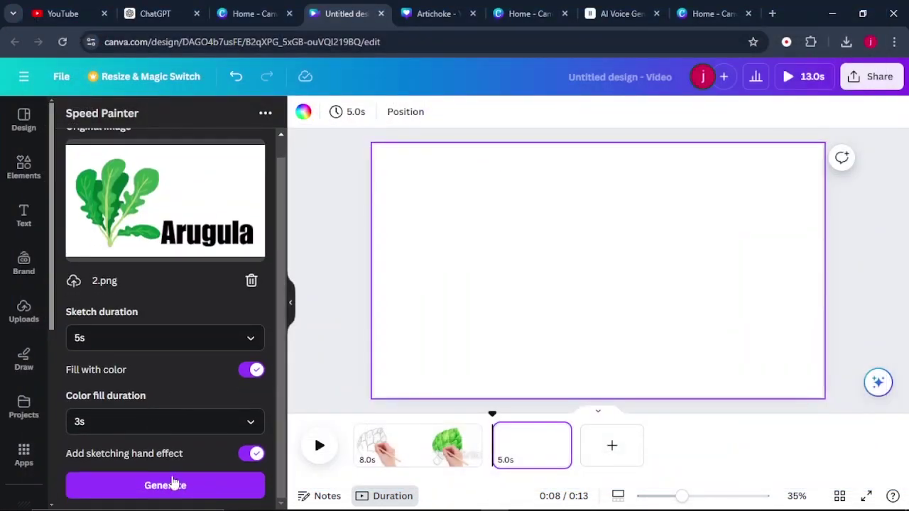
{"action": "left_click", "coordinate": [176, 488]}
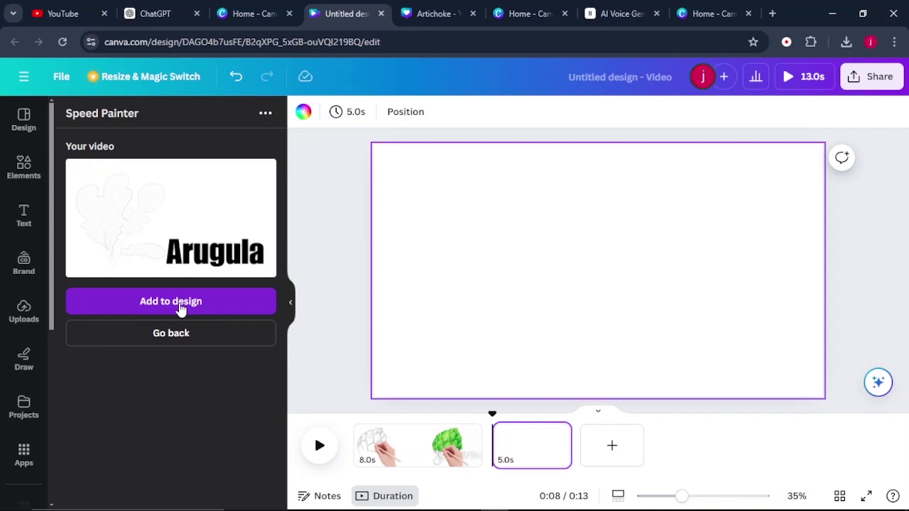
{"action": "left_click", "coordinate": [177, 304]}
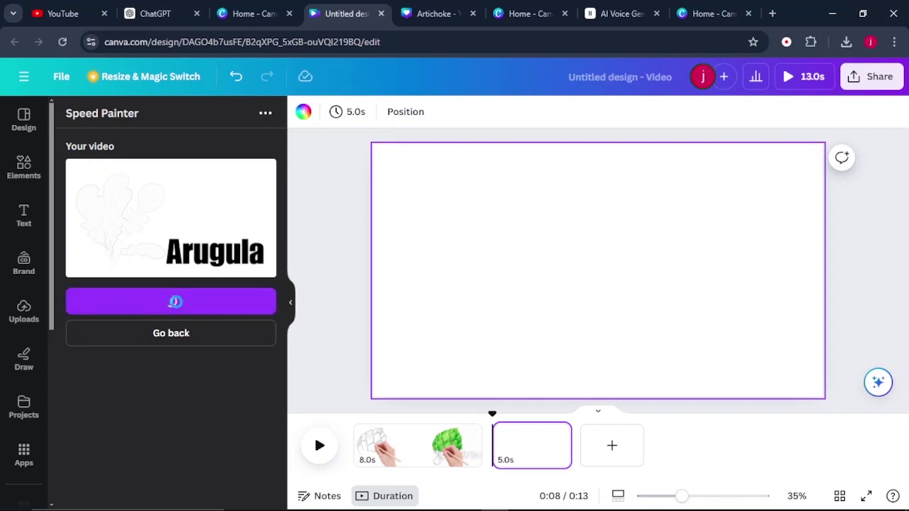
{"action": "left_click_drag", "start_coordinate": [636, 286], "coordinate": [500, 214]}
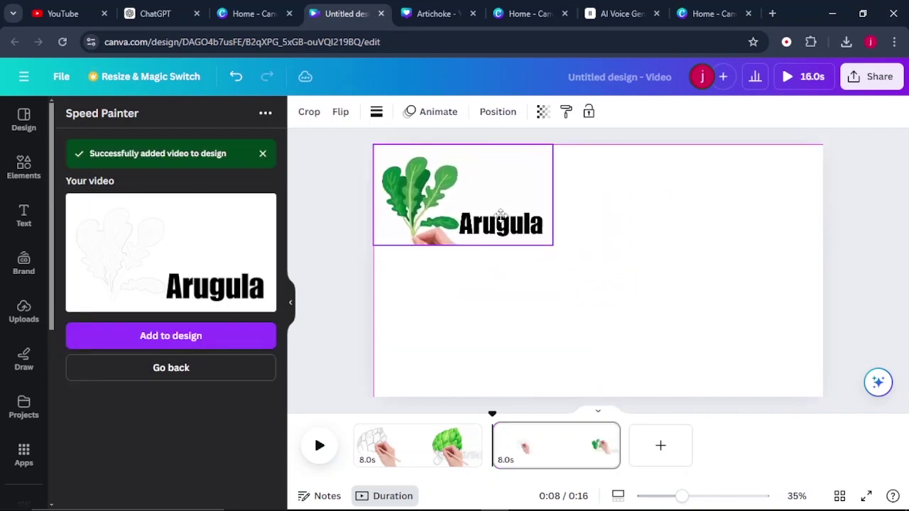
{"action": "left_click_drag", "start_coordinate": [552, 243], "coordinate": [781, 473]}
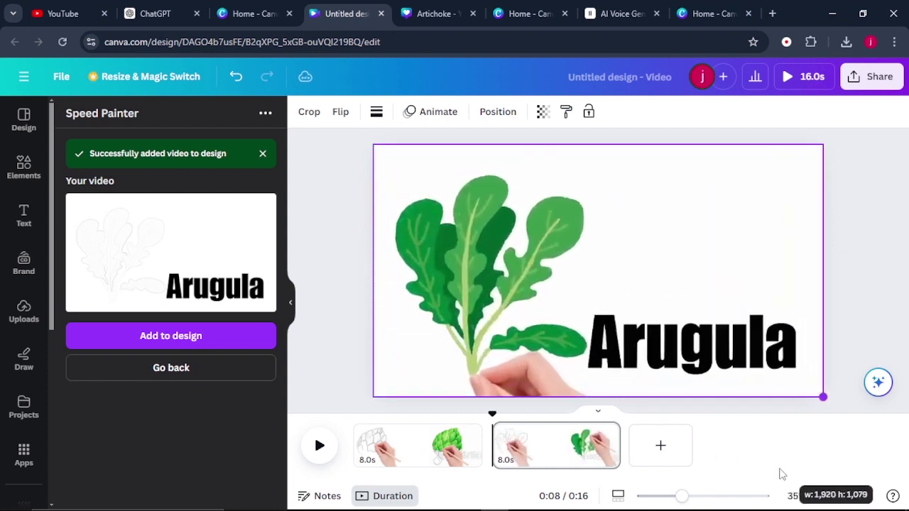
- Add the final speed-painting page and copy the Artichoke-to-Bell Pepper list from ChatGPT
{"action": "left_click", "coordinate": [661, 445]}
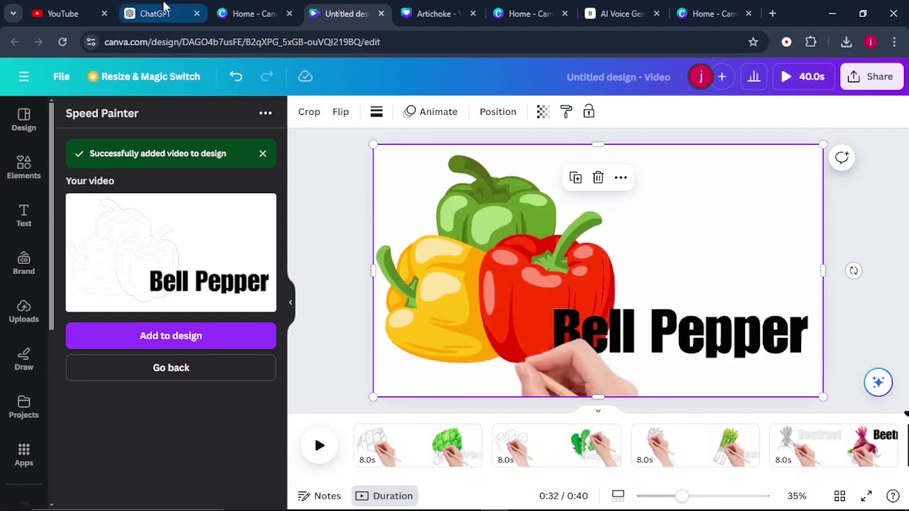
{"action": "left_click", "coordinate": [163, 5]}
{"action": "left_click_drag", "start_coordinate": [249, 199], "coordinate": [324, 431]}
{"action": "right_click", "coordinate": [298, 367]}
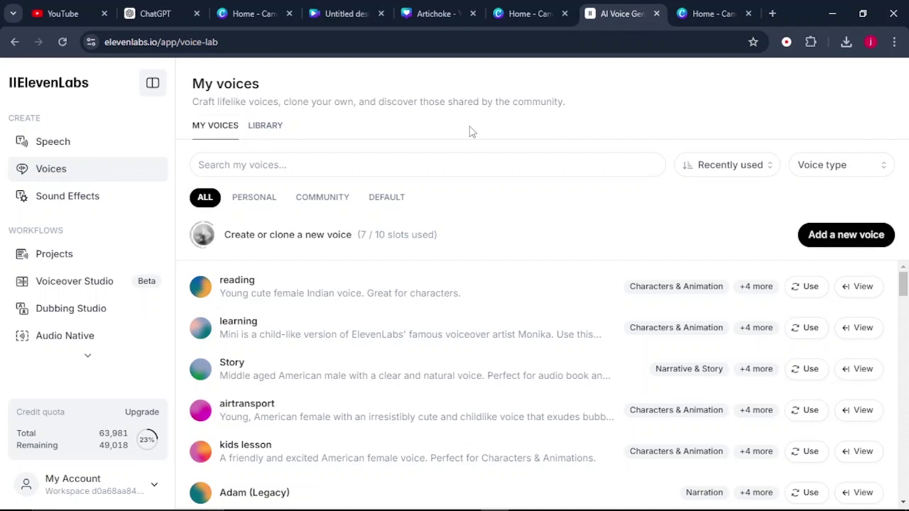
- Paste the vegetable list into Text to Speech and add a comma after each name
{"action": "left_click", "coordinate": [83, 143]}
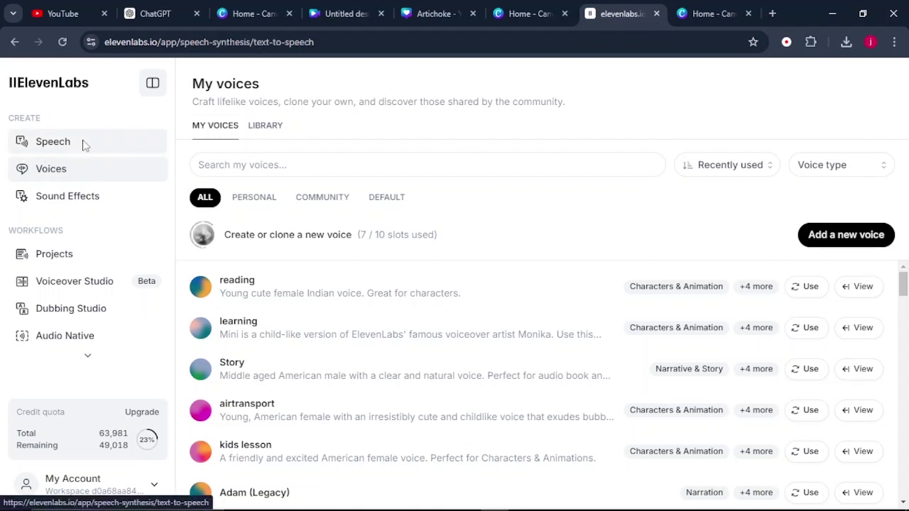
{"action": "type", "text": "Artichoke Arugula Asparagus Beetroot Bell Pepper"}
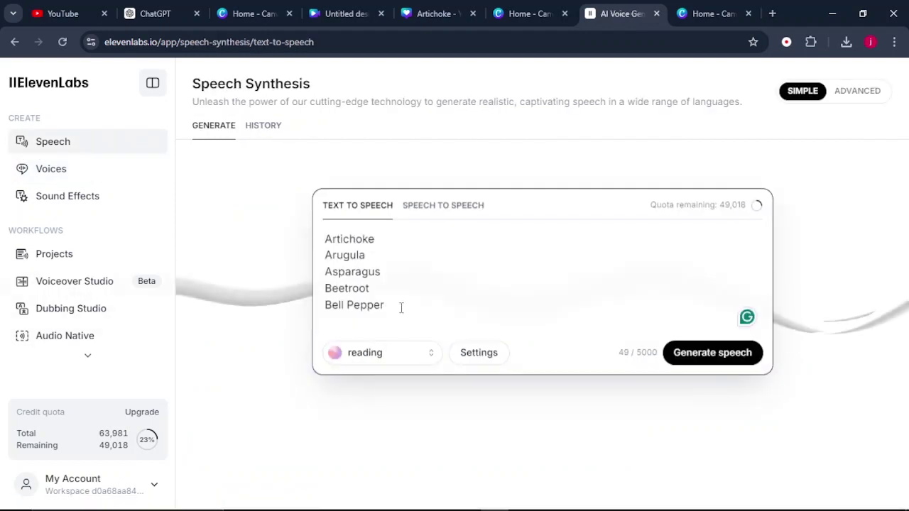
{"action": "left_click", "coordinate": [401, 307]}
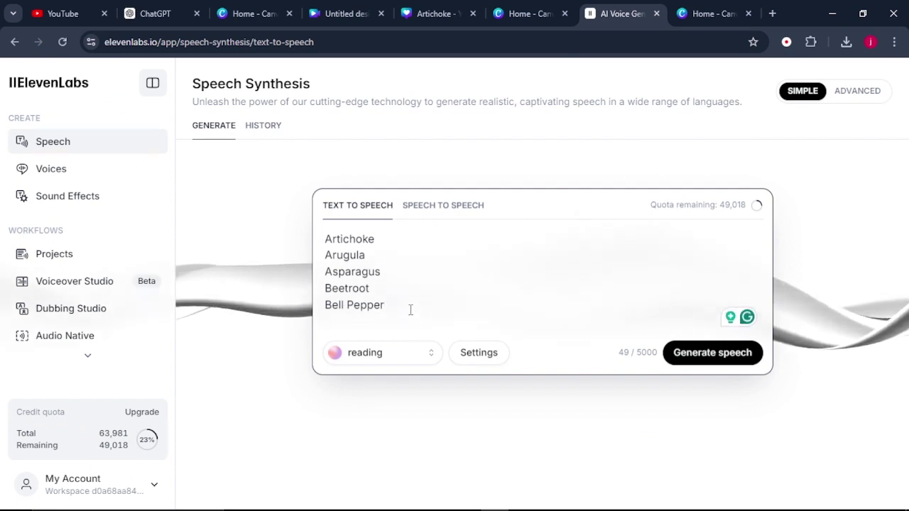
{"action": "left_click", "coordinate": [405, 248]}
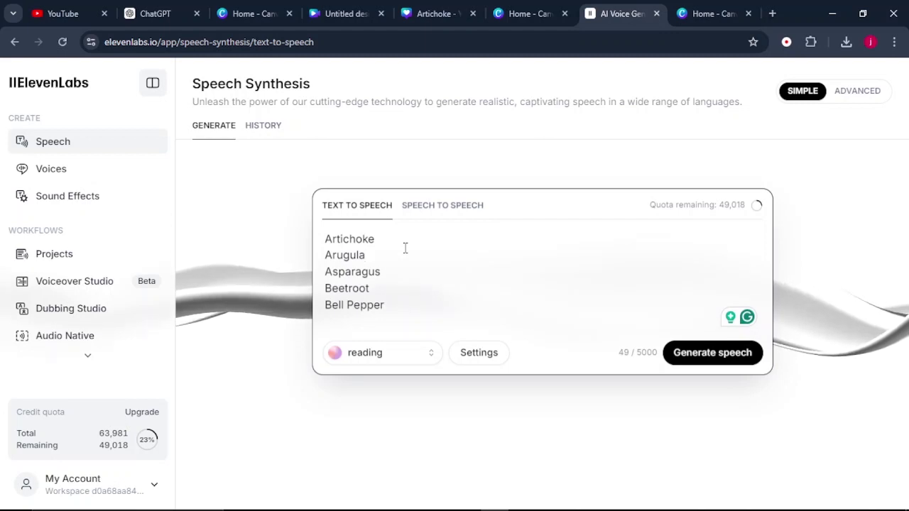
{"action": "key", "text": "ctrl+a"}
{"action": "type", "text": "Artichoke, Arugula, Asparagus, Beetroot, Bell Pepper,"}
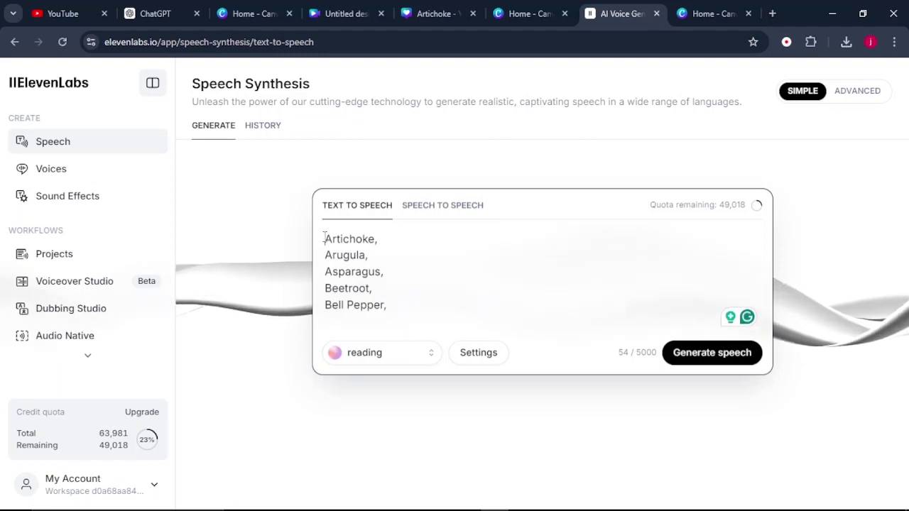
- Prefix each line with 'Number N!' and add the greeting to little nutritionists above
{"action": "key", "text": "ctrl+a"}
{"action": "type", "text": "Number 1! Artichoke, Number 2! Arugula, Number 3! Asparagus, Number 4! Beetroot, Number 5! Bell Pepper,"}
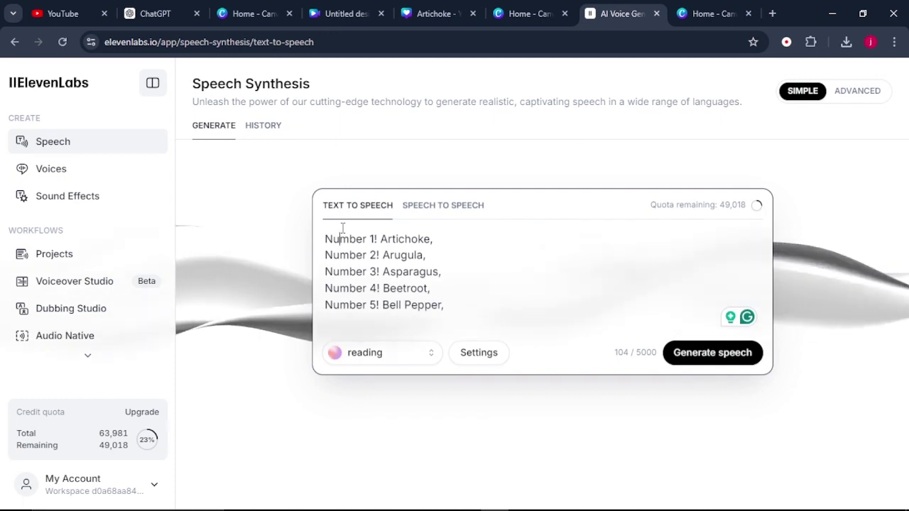
{"action": "type", "text": "Hello little nutritionists, today we will learn about different types of vegetables."}
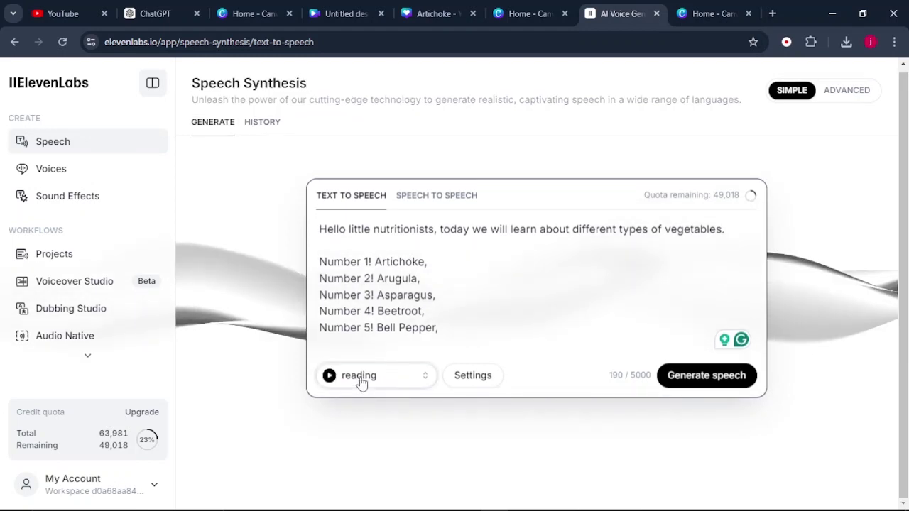
- Generate an 18-second speech clip of the script with the 'kids lesson' voice
{"action": "left_click", "coordinate": [363, 381]}
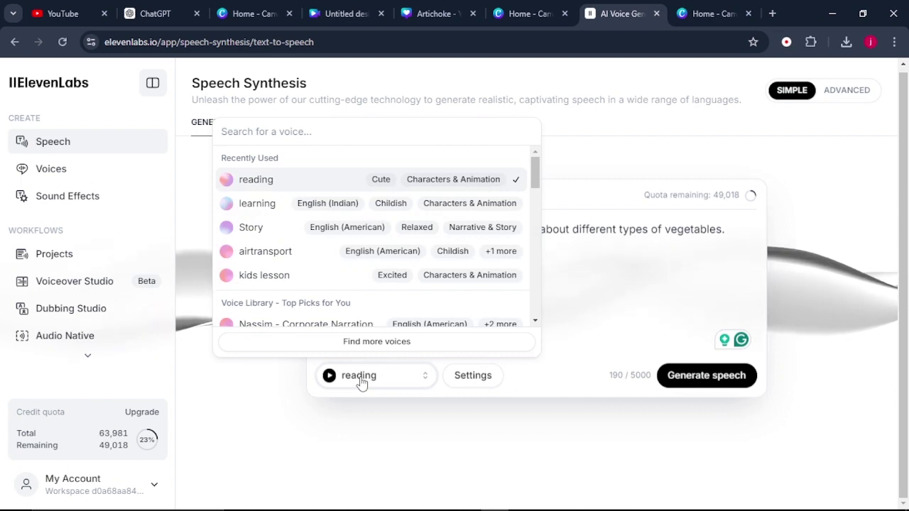
{"action": "left_click", "coordinate": [264, 275]}
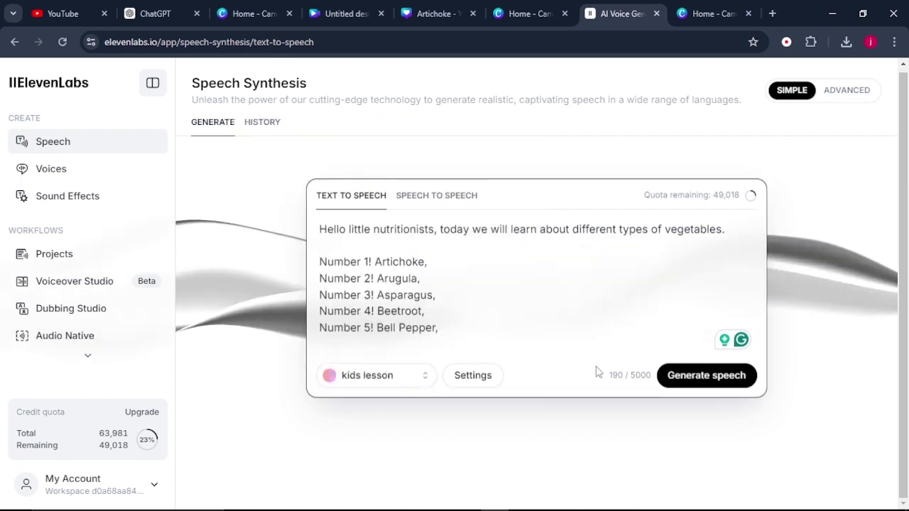
{"action": "left_click", "coordinate": [686, 382]}
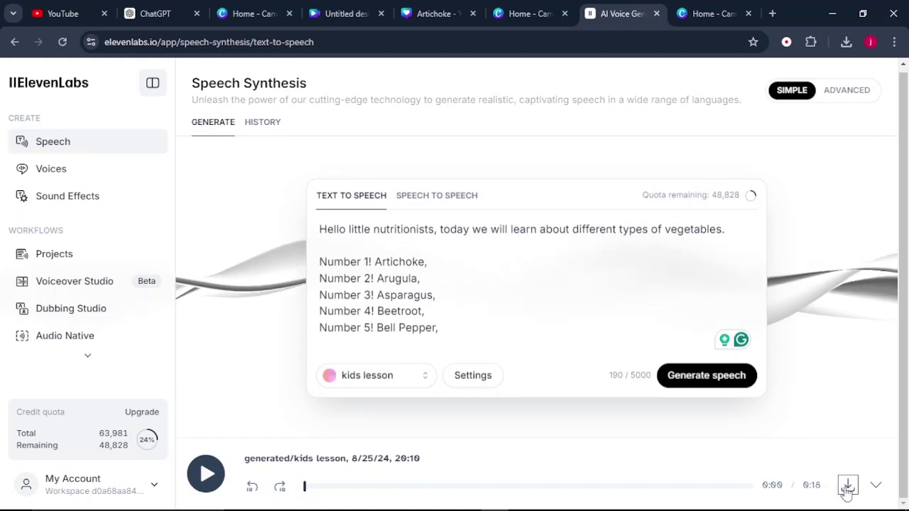
{"action": "key", "text": "ctrl+4"}
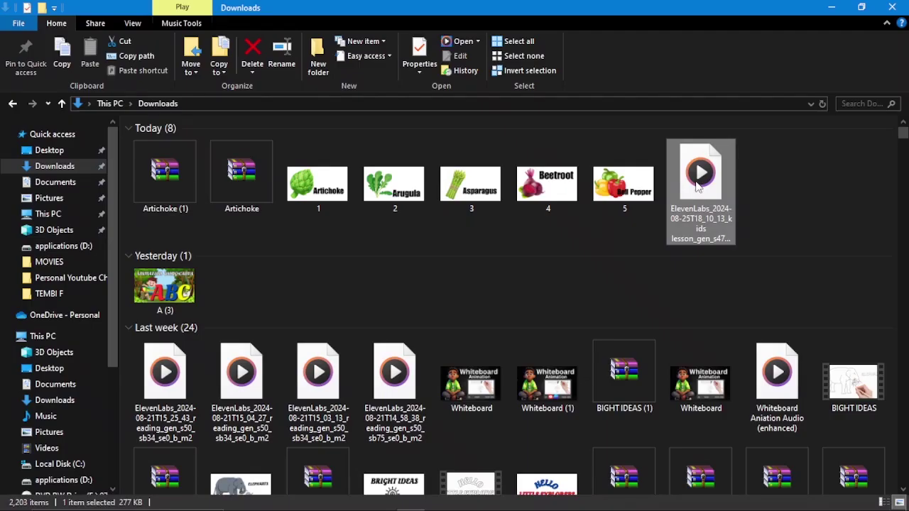
- Upload the ElevenLabs voiceover MP3 to Canva and add it as an audio track
{"action": "left_click_drag", "start_coordinate": [698, 185], "coordinate": [181, 333]}
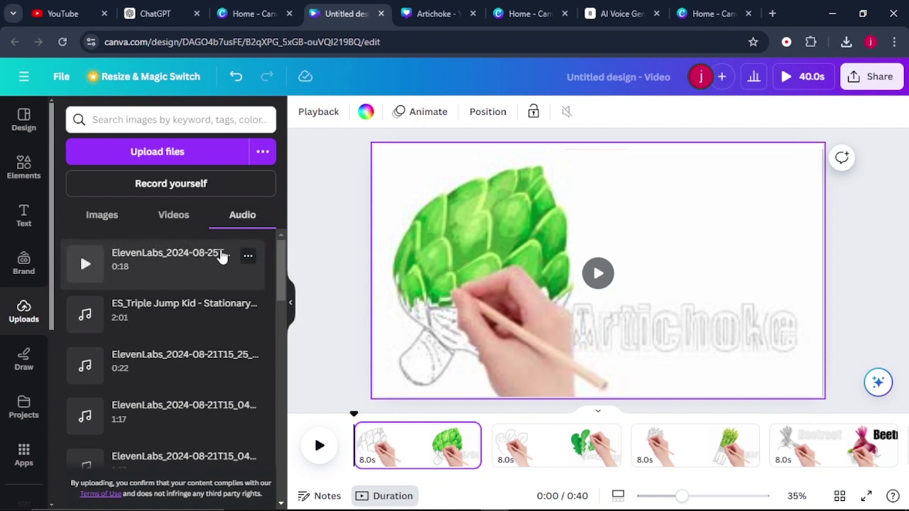
{"action": "left_click", "coordinate": [186, 275]}
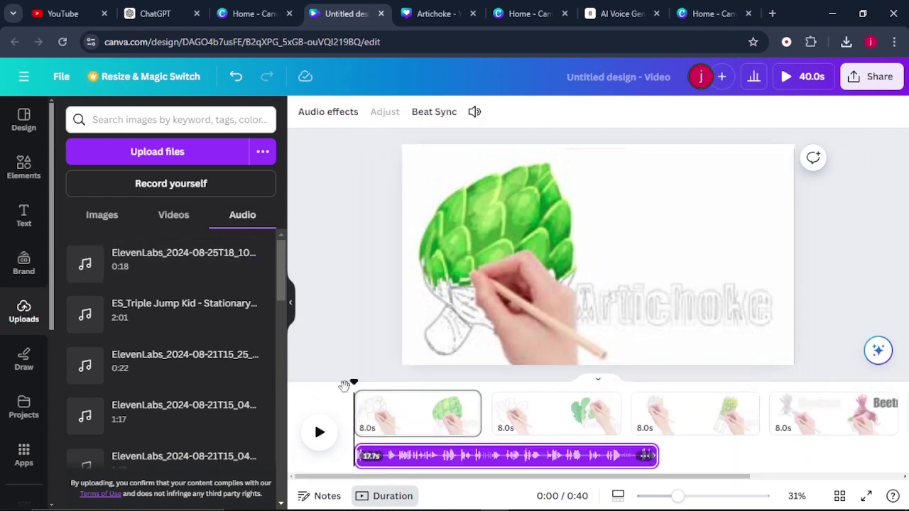
- Split the voiceover at 0:07 and 0:05 into clips of about 5.2 s, 2.2 s and 10.3 s
{"action": "left_click", "coordinate": [352, 383]}
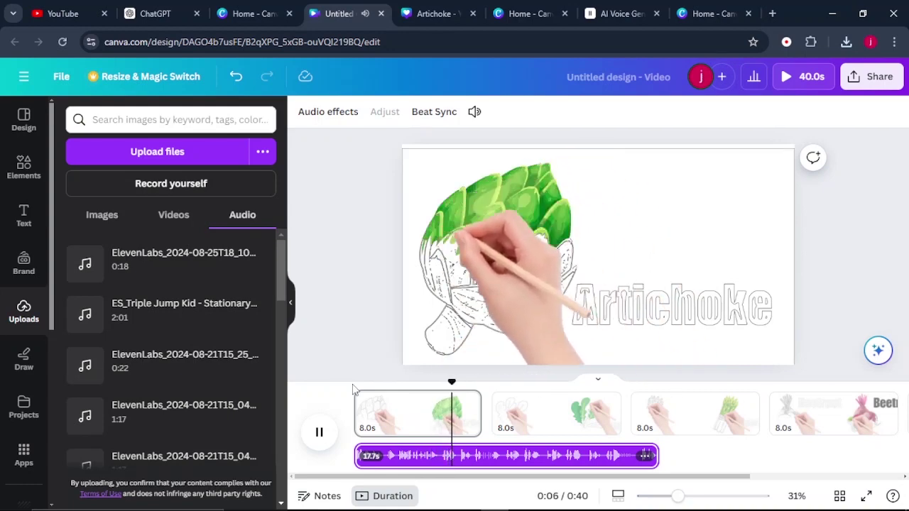
{"action": "key", "text": "space"}
{"action": "left_click_drag", "start_coordinate": [475, 382], "coordinate": [473, 382]}
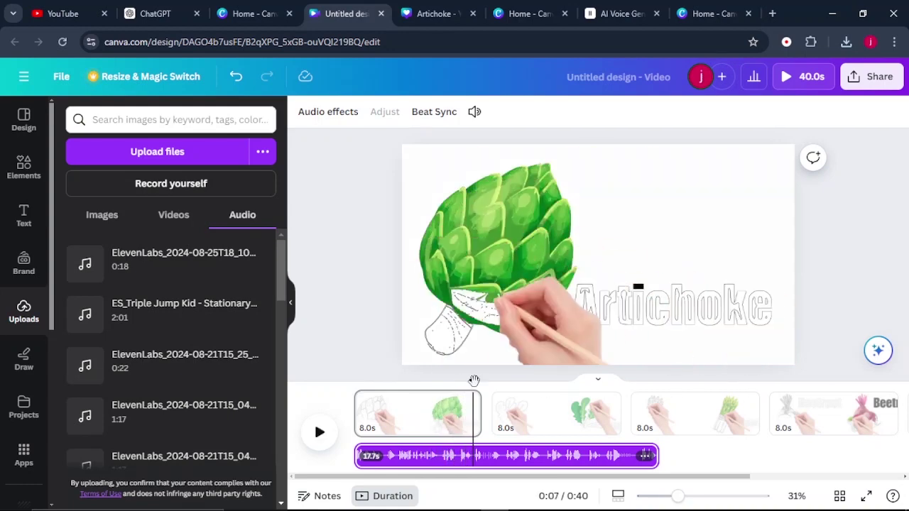
{"action": "right_click", "coordinate": [476, 456]}
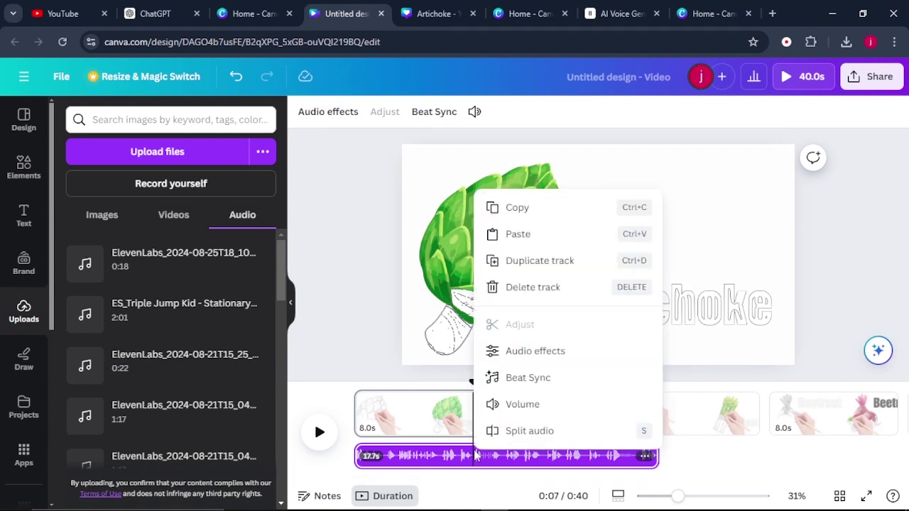
{"action": "left_click", "coordinate": [487, 430]}
{"action": "left_click_drag", "start_coordinate": [469, 419], "coordinate": [436, 396]}
{"action": "right_click", "coordinate": [449, 455]}
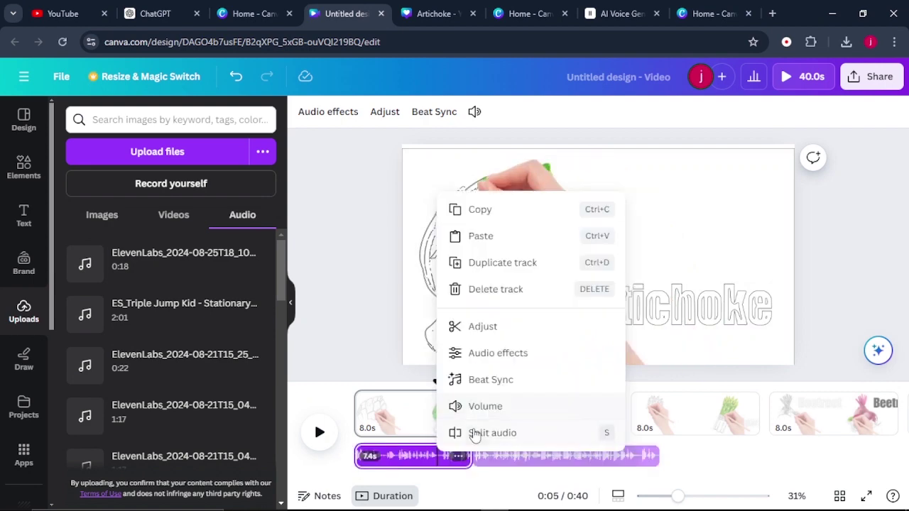
{"action": "left_click", "coordinate": [475, 432]}
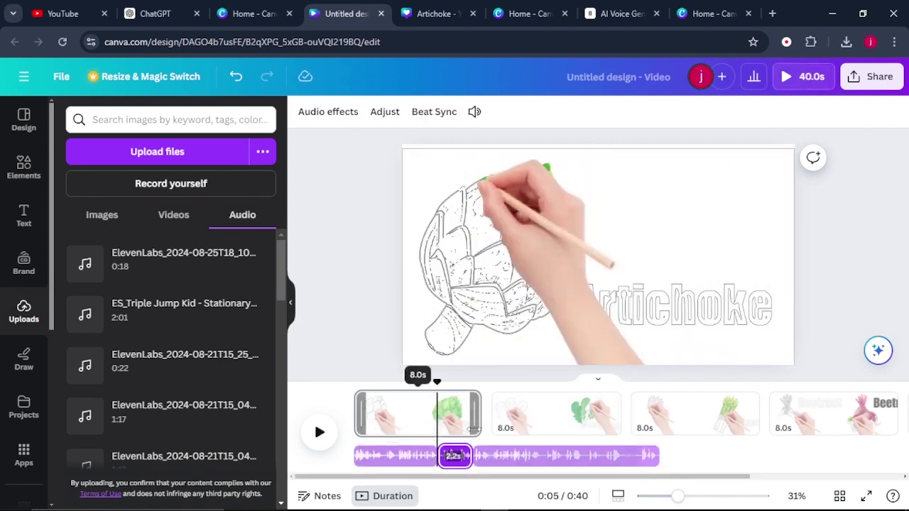
{"action": "left_click", "coordinate": [385, 457]}
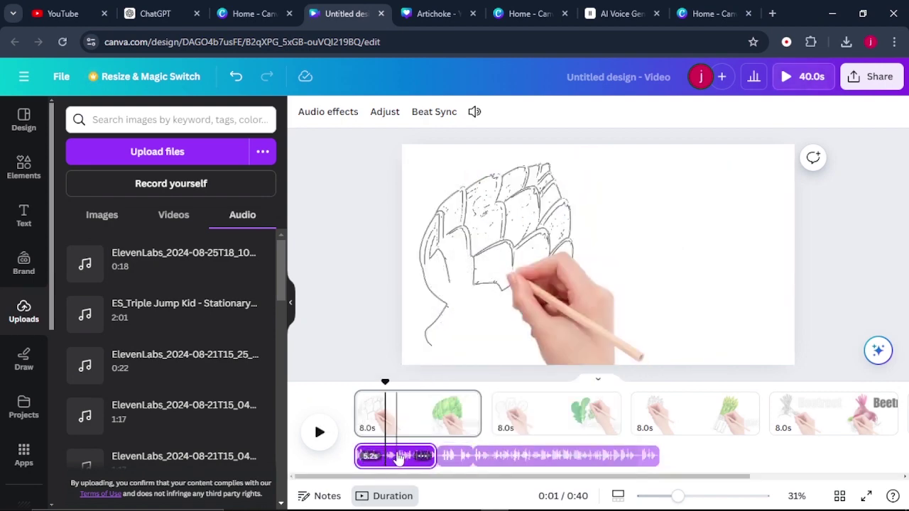
{"action": "scroll", "coordinate": [426, 440], "scroll_direction": "right", "scroll_amount": 3}
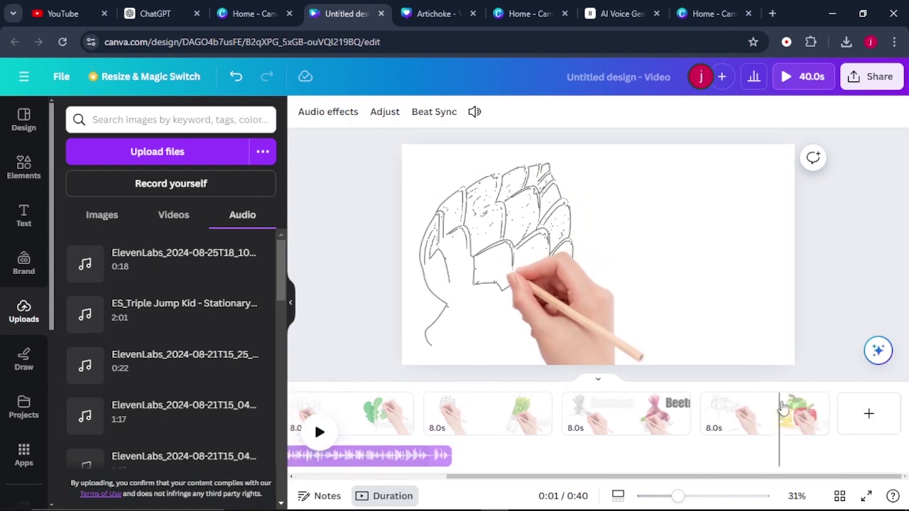
- Add a blank opening page and shift the voiceover clips later, the long one to 13.0s
{"action": "left_click", "coordinate": [865, 414]}
{"action": "mouse_move", "coordinate": [807, 423]}
{"action": "left_mouse_down"}
{"action": "mouse_move", "coordinate": [377, 414]}
{"action": "mouse_move", "coordinate": [406, 420]}
{"action": "left_mouse_up"}
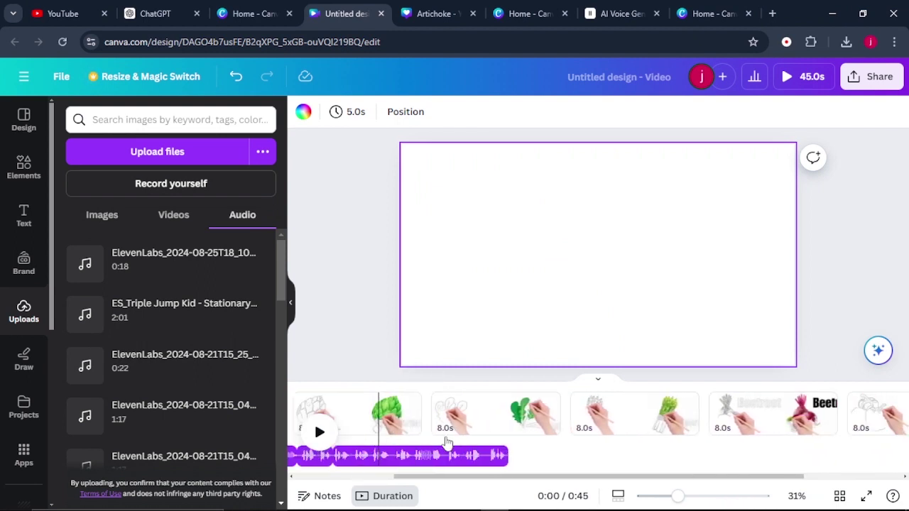
{"action": "left_click", "coordinate": [493, 418]}
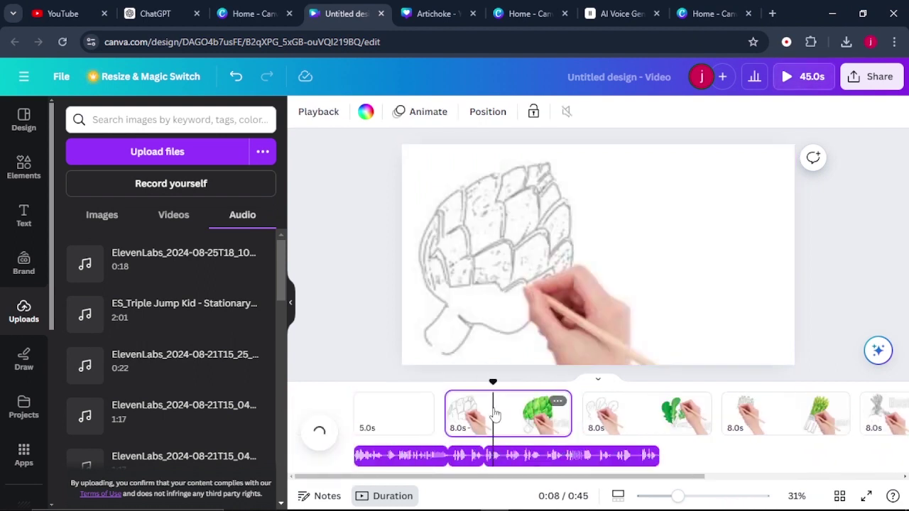
{"action": "left_click_drag", "start_coordinate": [543, 455], "coordinate": [638, 455]}
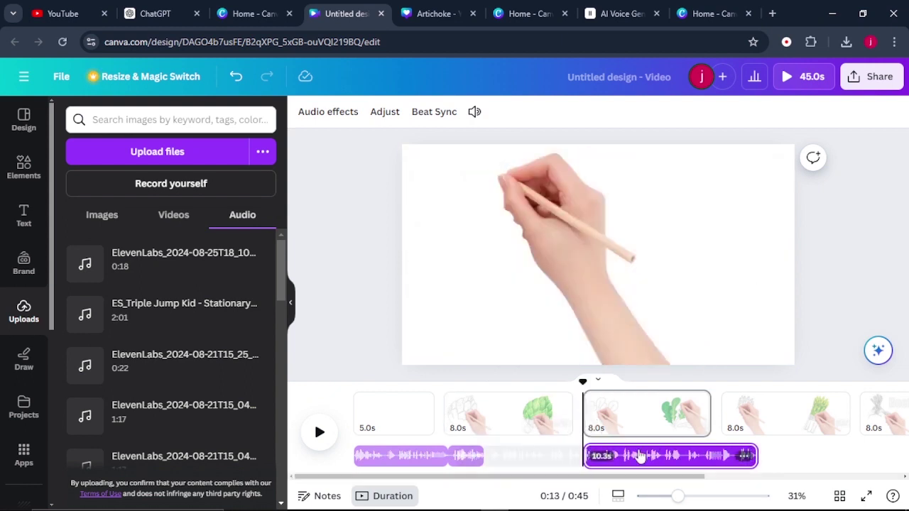
{"action": "left_click", "coordinate": [466, 456]}
{"action": "left_click_drag", "start_coordinate": [469, 458], "coordinate": [489, 458]}
- Split the long voiceover near 0:15, moving its later part to 21.0s and the small clip to 14.3s
{"action": "left_click", "coordinate": [626, 455]}
{"action": "left_click_drag", "start_coordinate": [623, 381], "coordinate": [623, 383]}
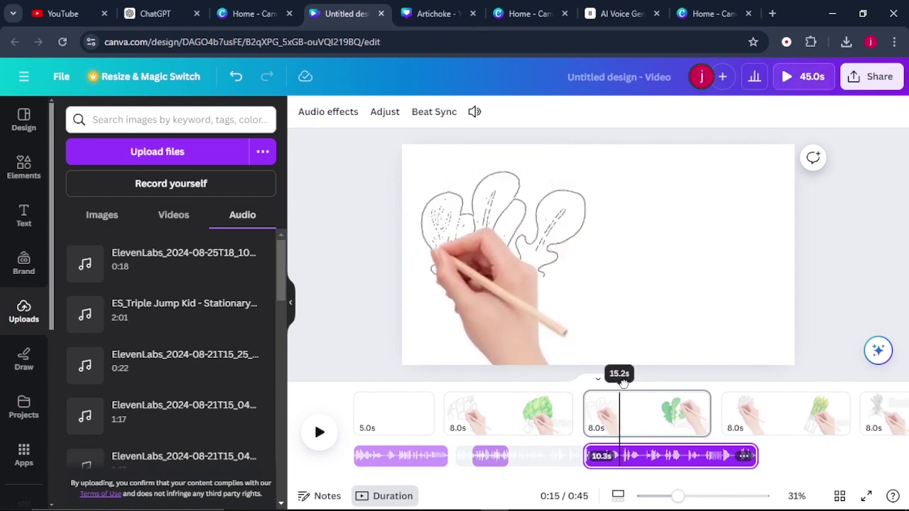
{"action": "key", "text": "space"}
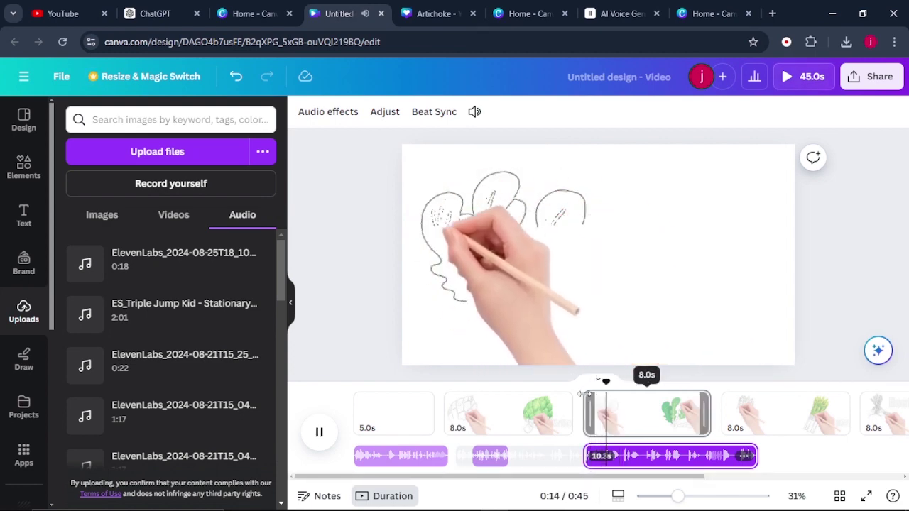
{"action": "left_click", "coordinate": [622, 381]}
{"action": "left_click_drag", "start_coordinate": [624, 382], "coordinate": [619, 382]}
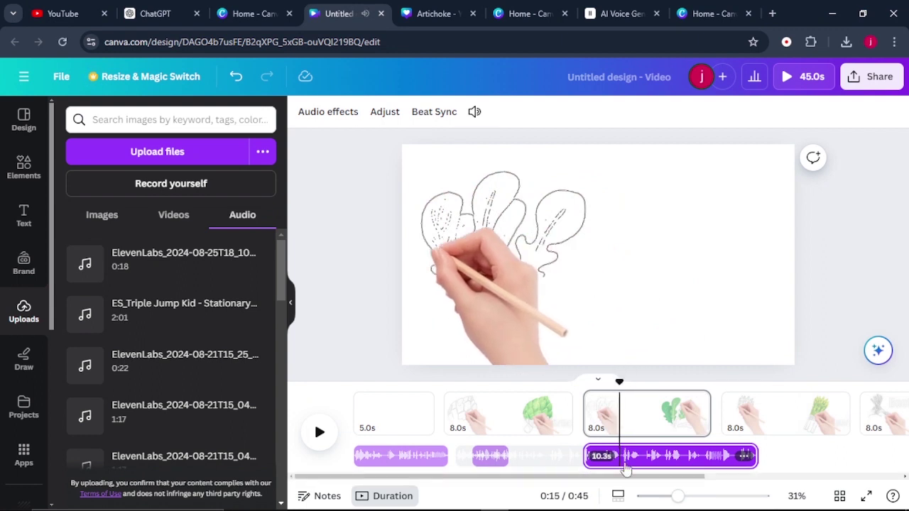
{"action": "right_click", "coordinate": [620, 460]}
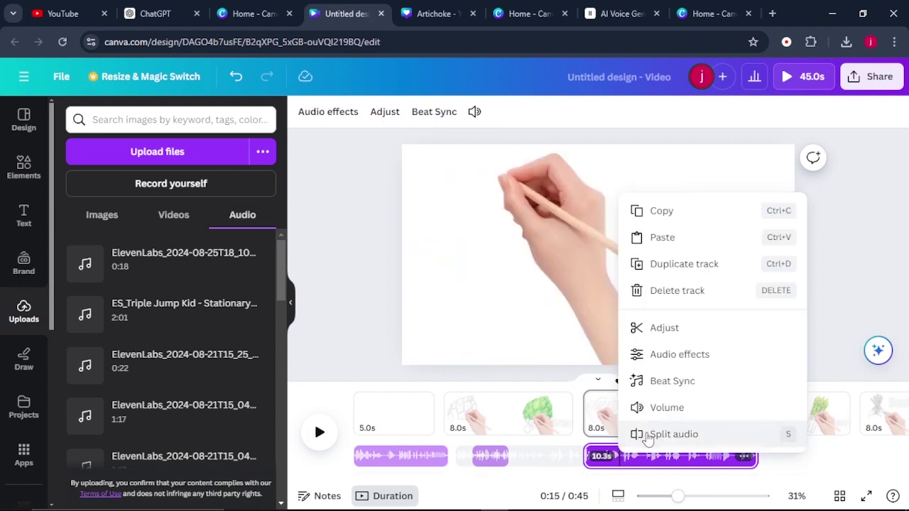
{"action": "left_click", "coordinate": [648, 433]}
{"action": "left_click_drag", "start_coordinate": [651, 455], "coordinate": [761, 455]}
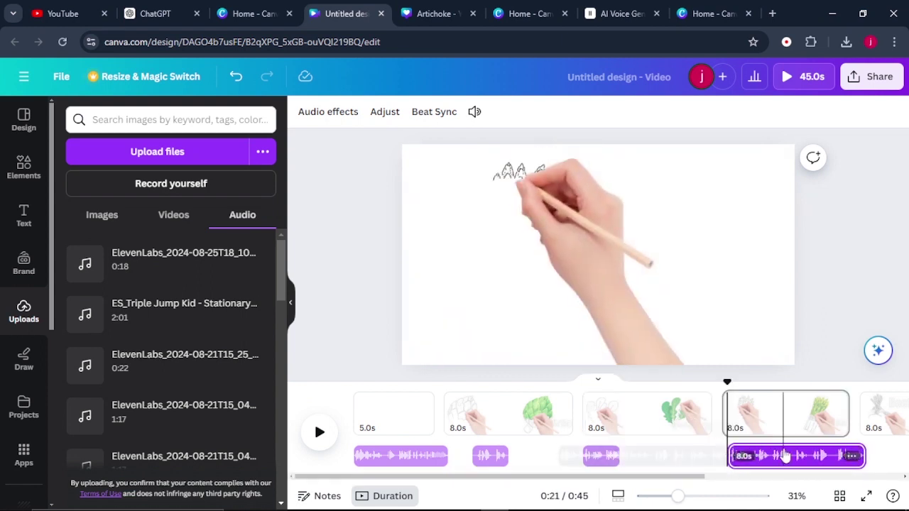
{"action": "left_click_drag", "start_coordinate": [605, 456], "coordinate": [632, 455]}
{"action": "scroll", "coordinate": [700, 458], "scroll_direction": "right", "scroll_amount": 3}
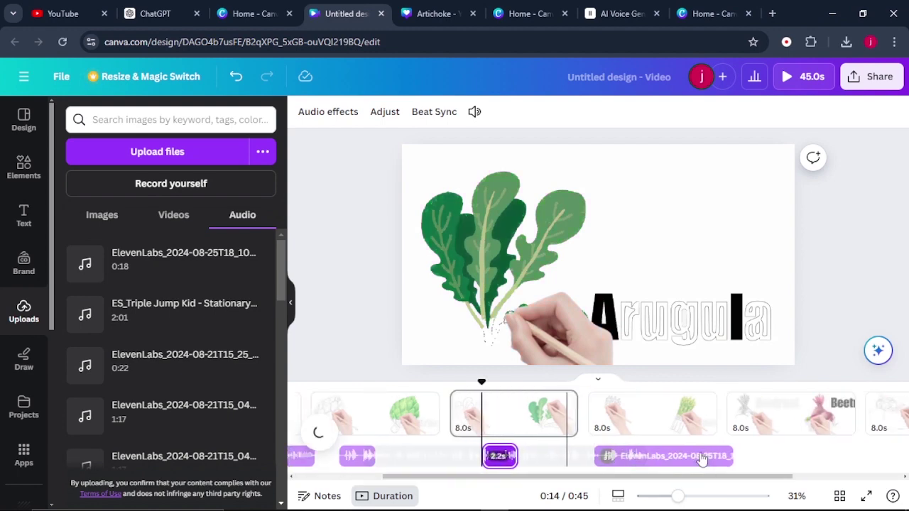
{"action": "left_click", "coordinate": [635, 456]}
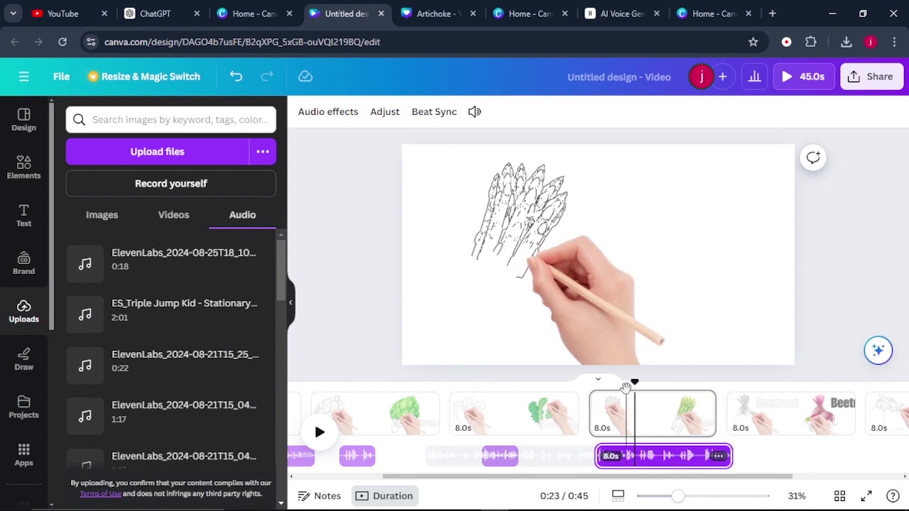
{"action": "left_click_drag", "start_coordinate": [633, 381], "coordinate": [323, 393]}
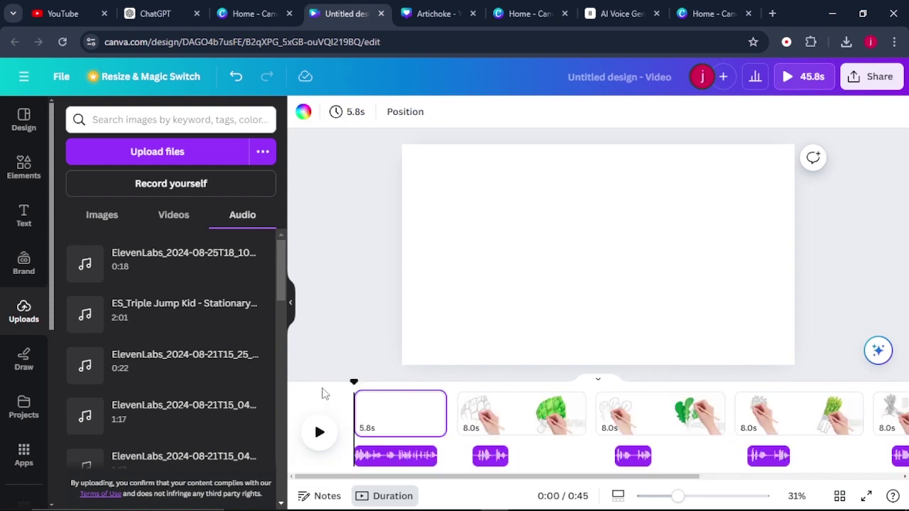
- Add a 'vegetables animated' video of cartoon vegetables on lilac to the blank first page
{"action": "left_click", "coordinate": [401, 430]}
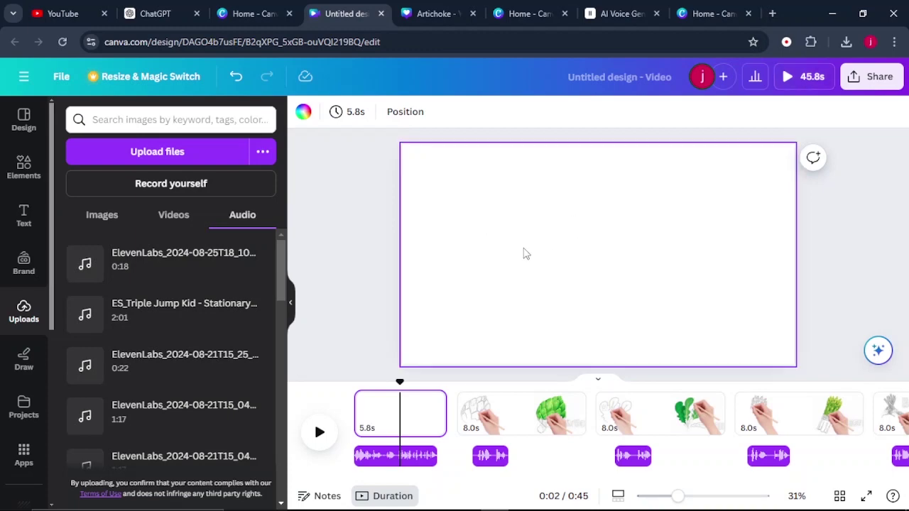
{"action": "left_click", "coordinate": [21, 165]}
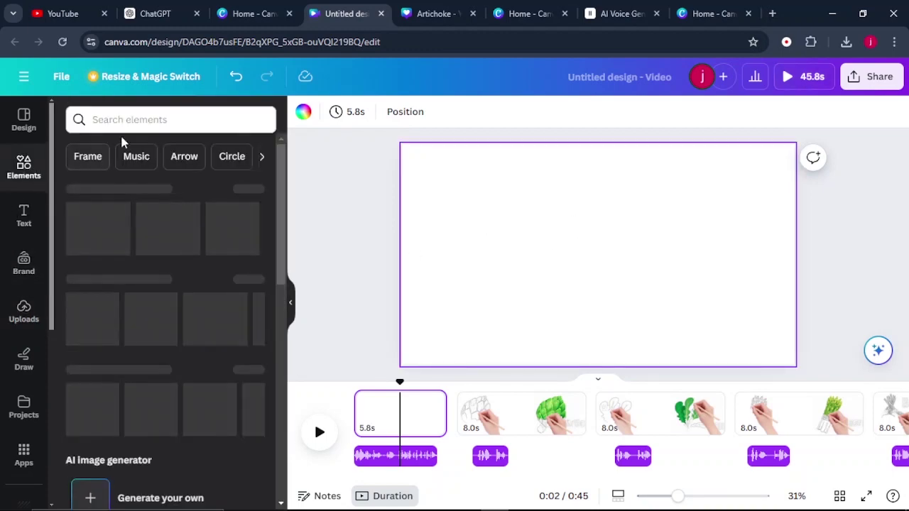
{"action": "left_click", "coordinate": [144, 121]}
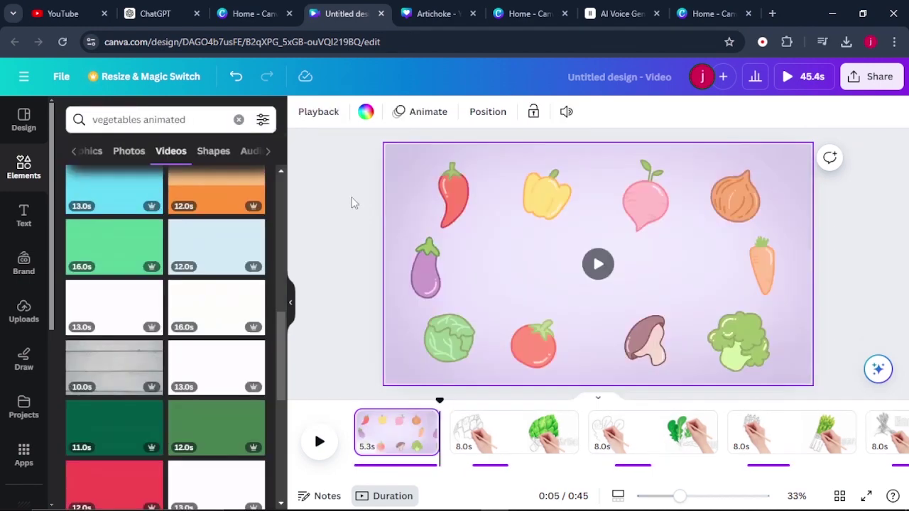
{"action": "left_click_drag", "start_coordinate": [437, 401], "coordinate": [353, 395]}
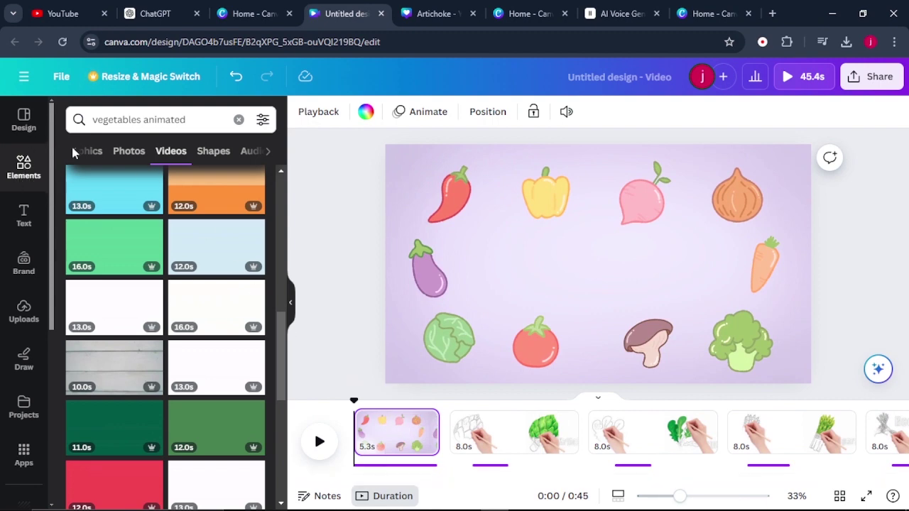
{"action": "left_click", "coordinate": [203, 118]}
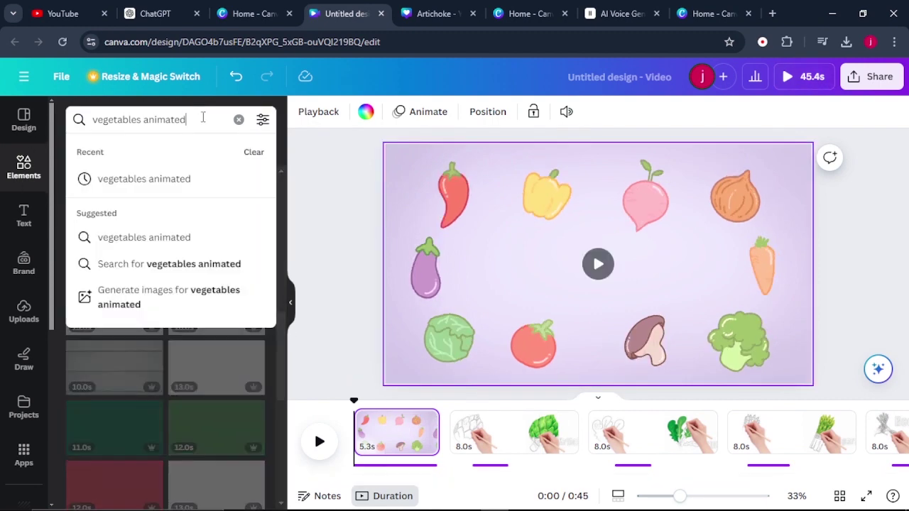
{"action": "left_click", "coordinate": [239, 121]}
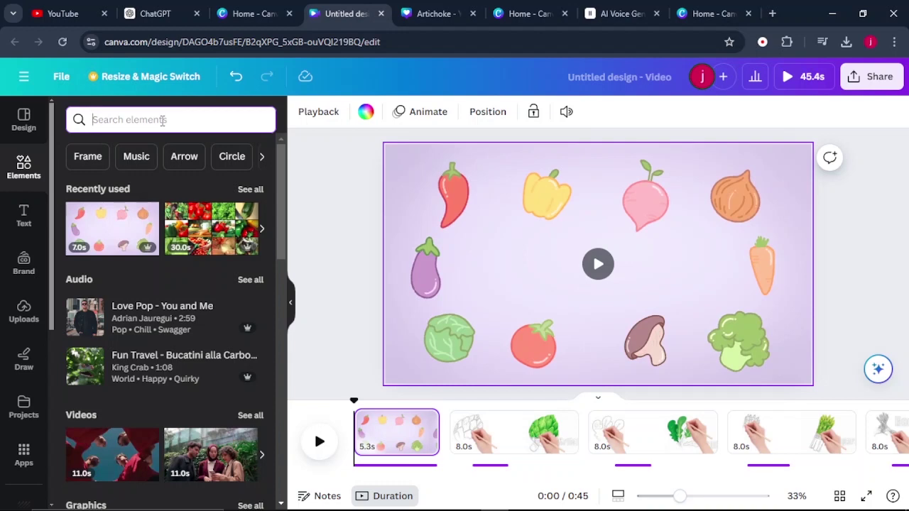
- Add the Baptiste 'kids music' track under the whole 45.4s video and lower its volume to 12
{"action": "type", "text": "kids music"}
{"action": "key", "text": "Return"}
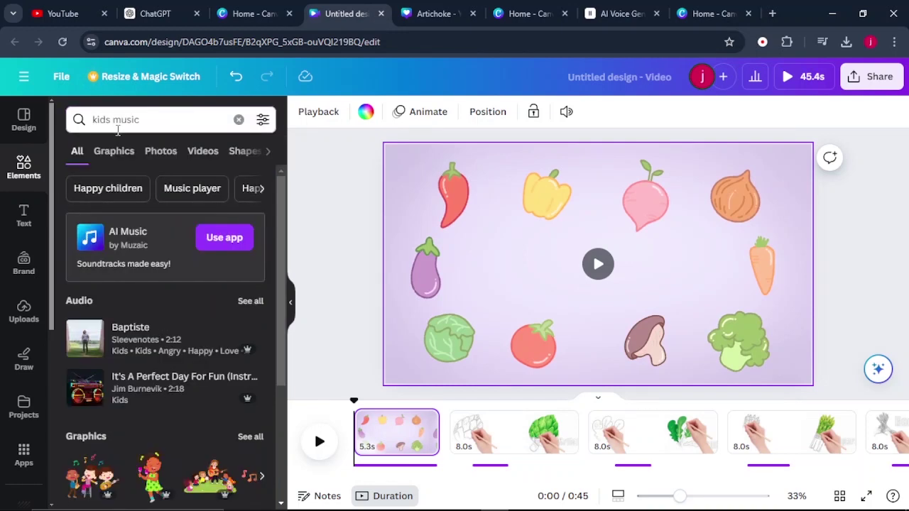
{"action": "left_click", "coordinate": [268, 152]}
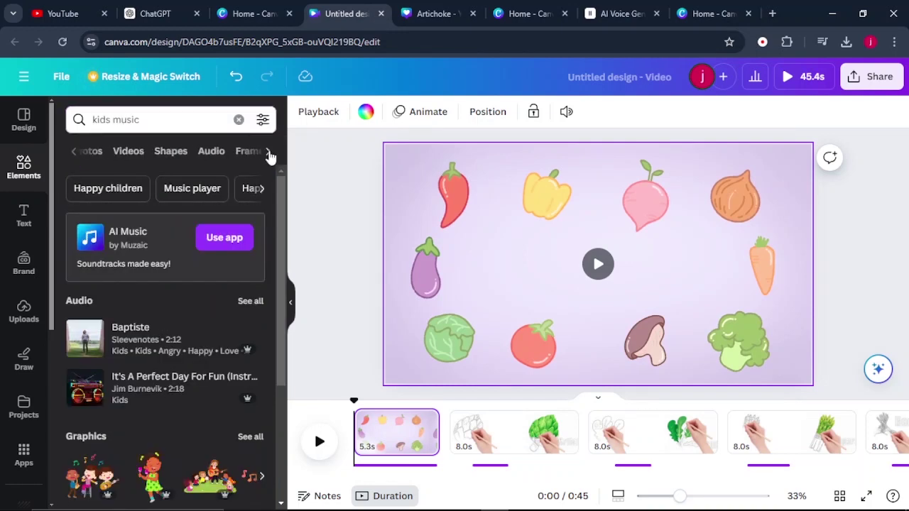
{"action": "left_click", "coordinate": [211, 152]}
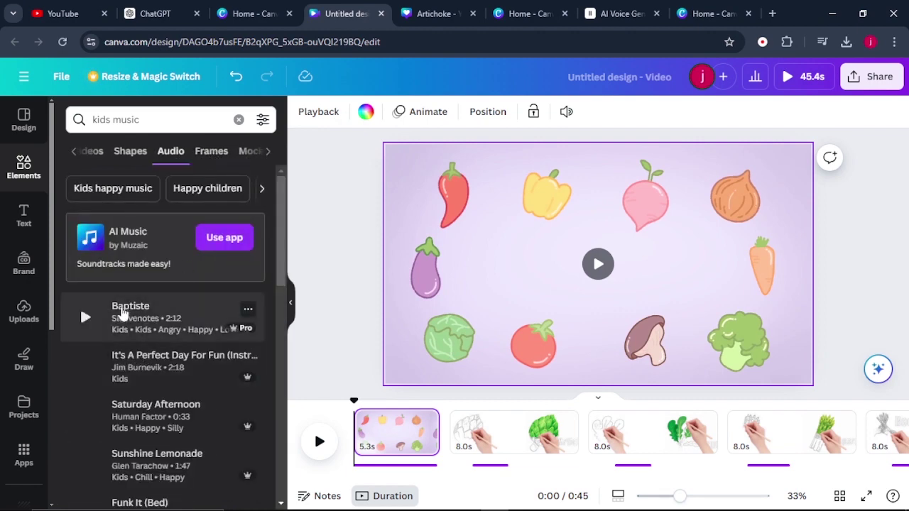
{"action": "scroll", "coordinate": [122, 313], "scroll_direction": "down", "scroll_amount": 3}
{"action": "scroll", "coordinate": [122, 312], "scroll_direction": "up", "scroll_amount": 3}
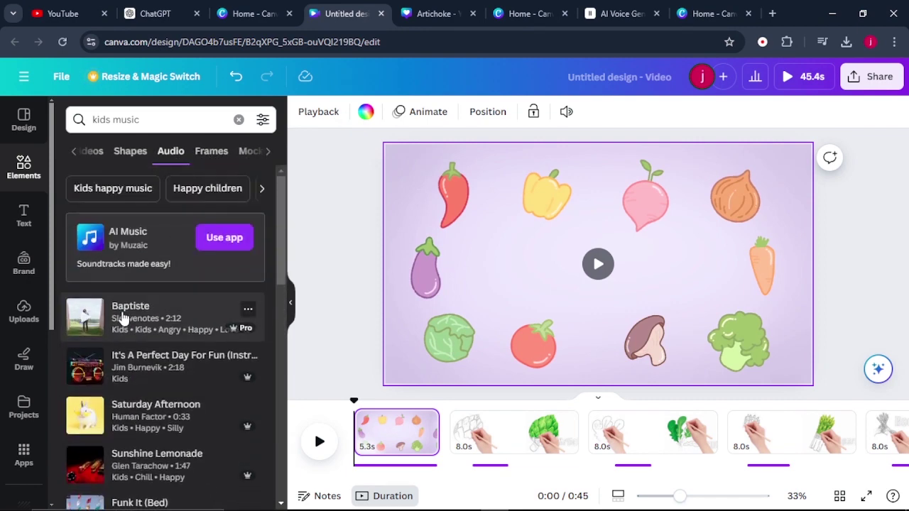
{"action": "left_click_drag", "start_coordinate": [84, 321], "coordinate": [449, 462]}
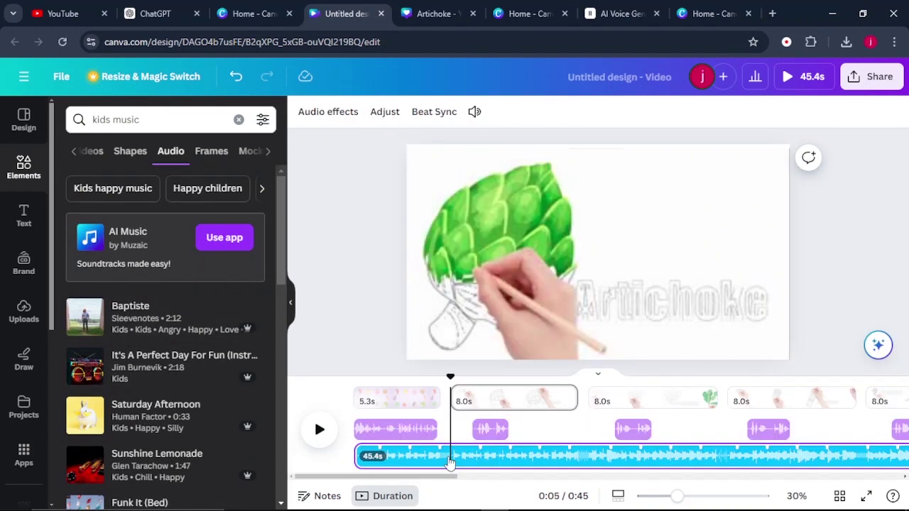
{"action": "left_click", "coordinate": [475, 113]}
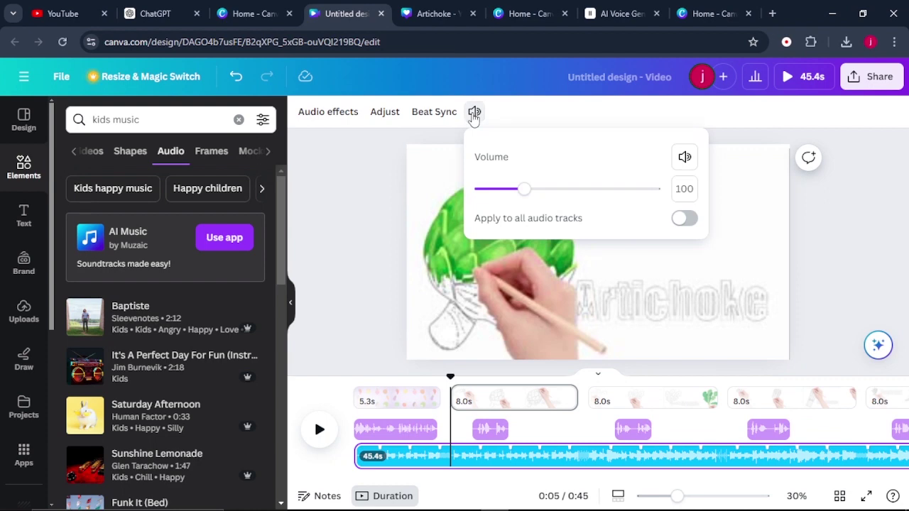
{"action": "left_click_drag", "start_coordinate": [522, 197], "coordinate": [483, 199]}
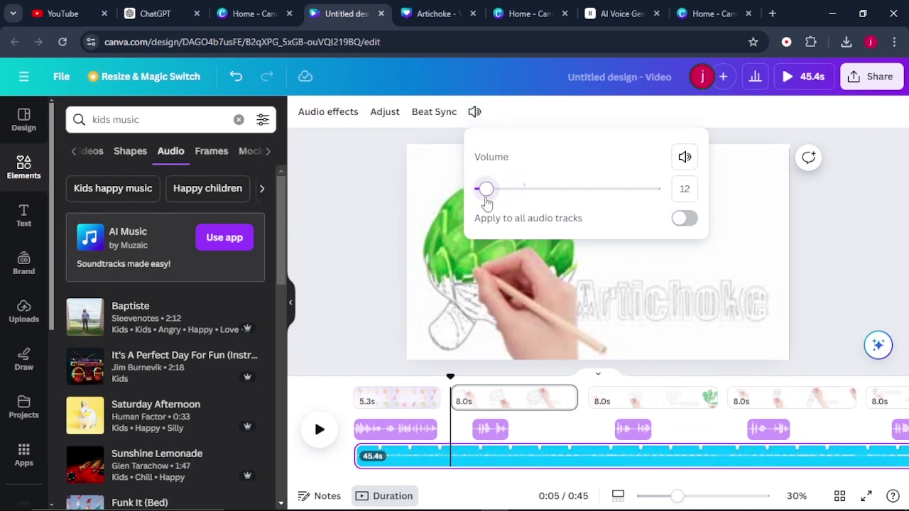